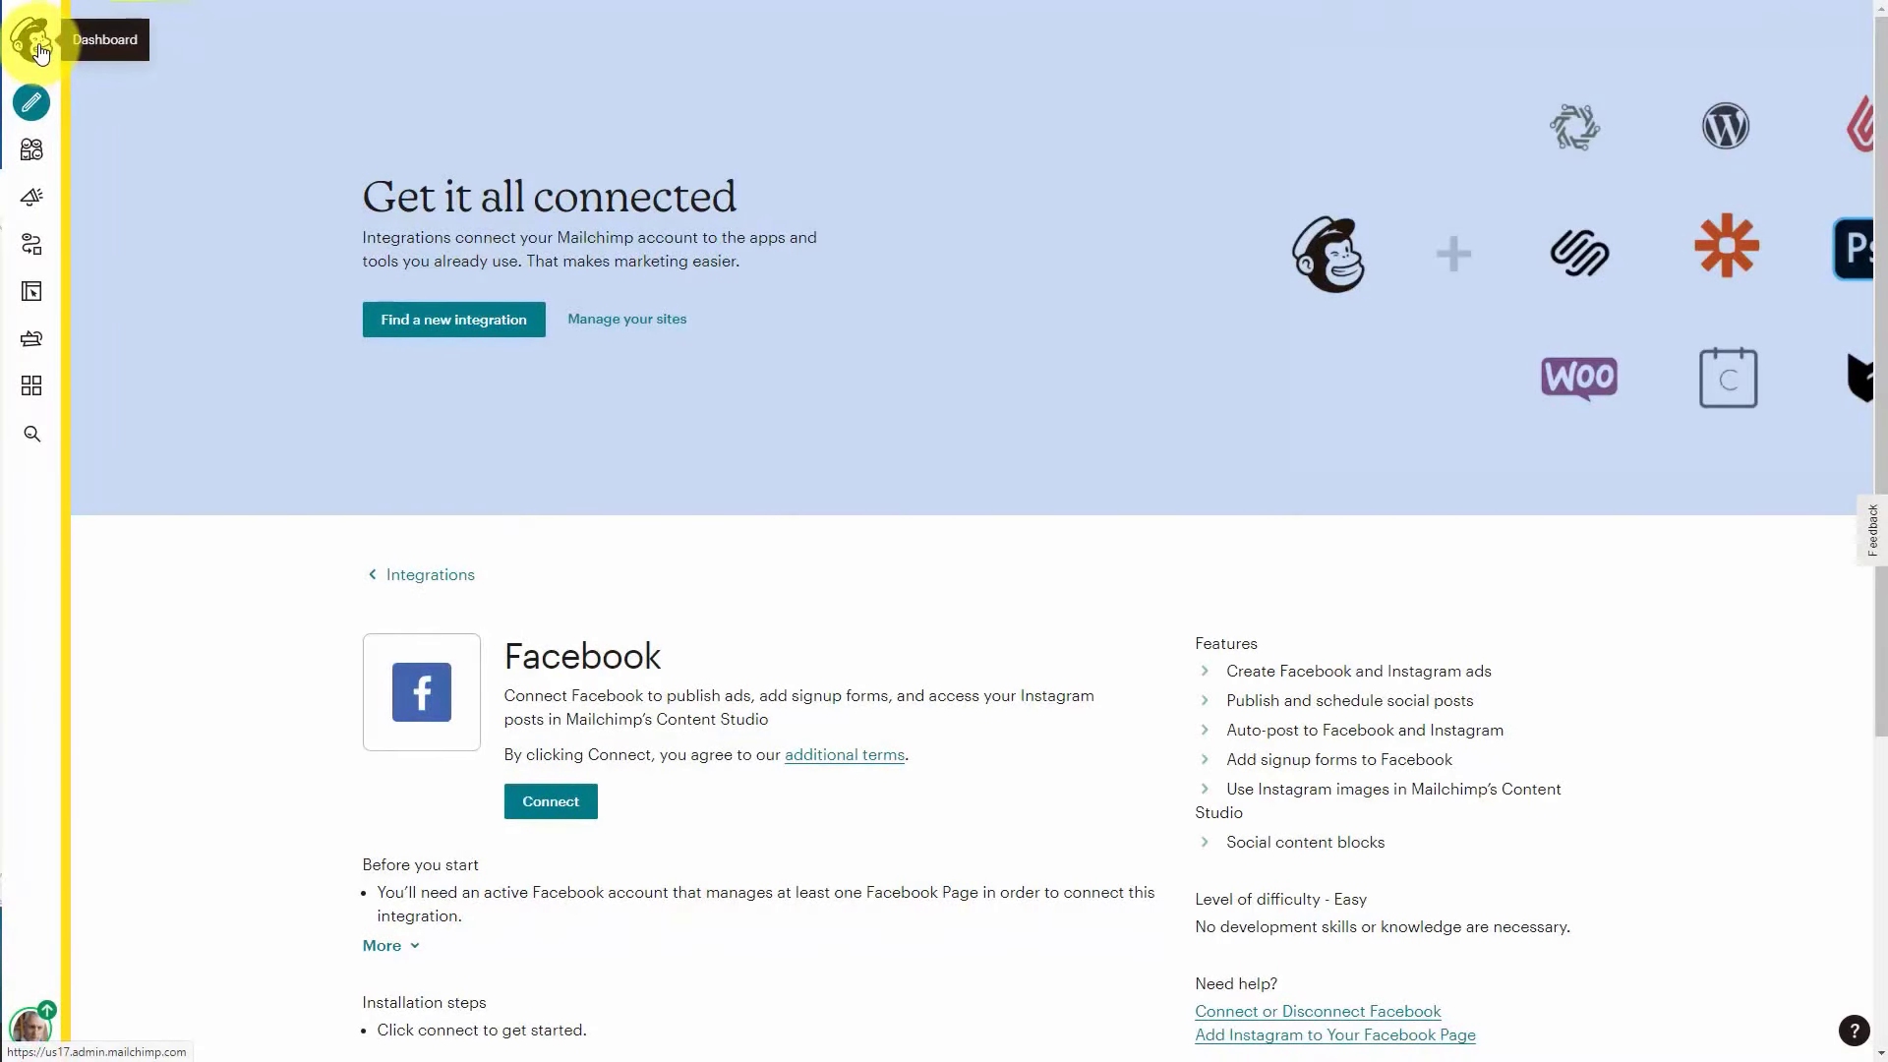
Leave the Facebook integration page and return to the Mailchimp home dashboard via the logo
{"action": "left_click", "coordinate": [39, 52]}
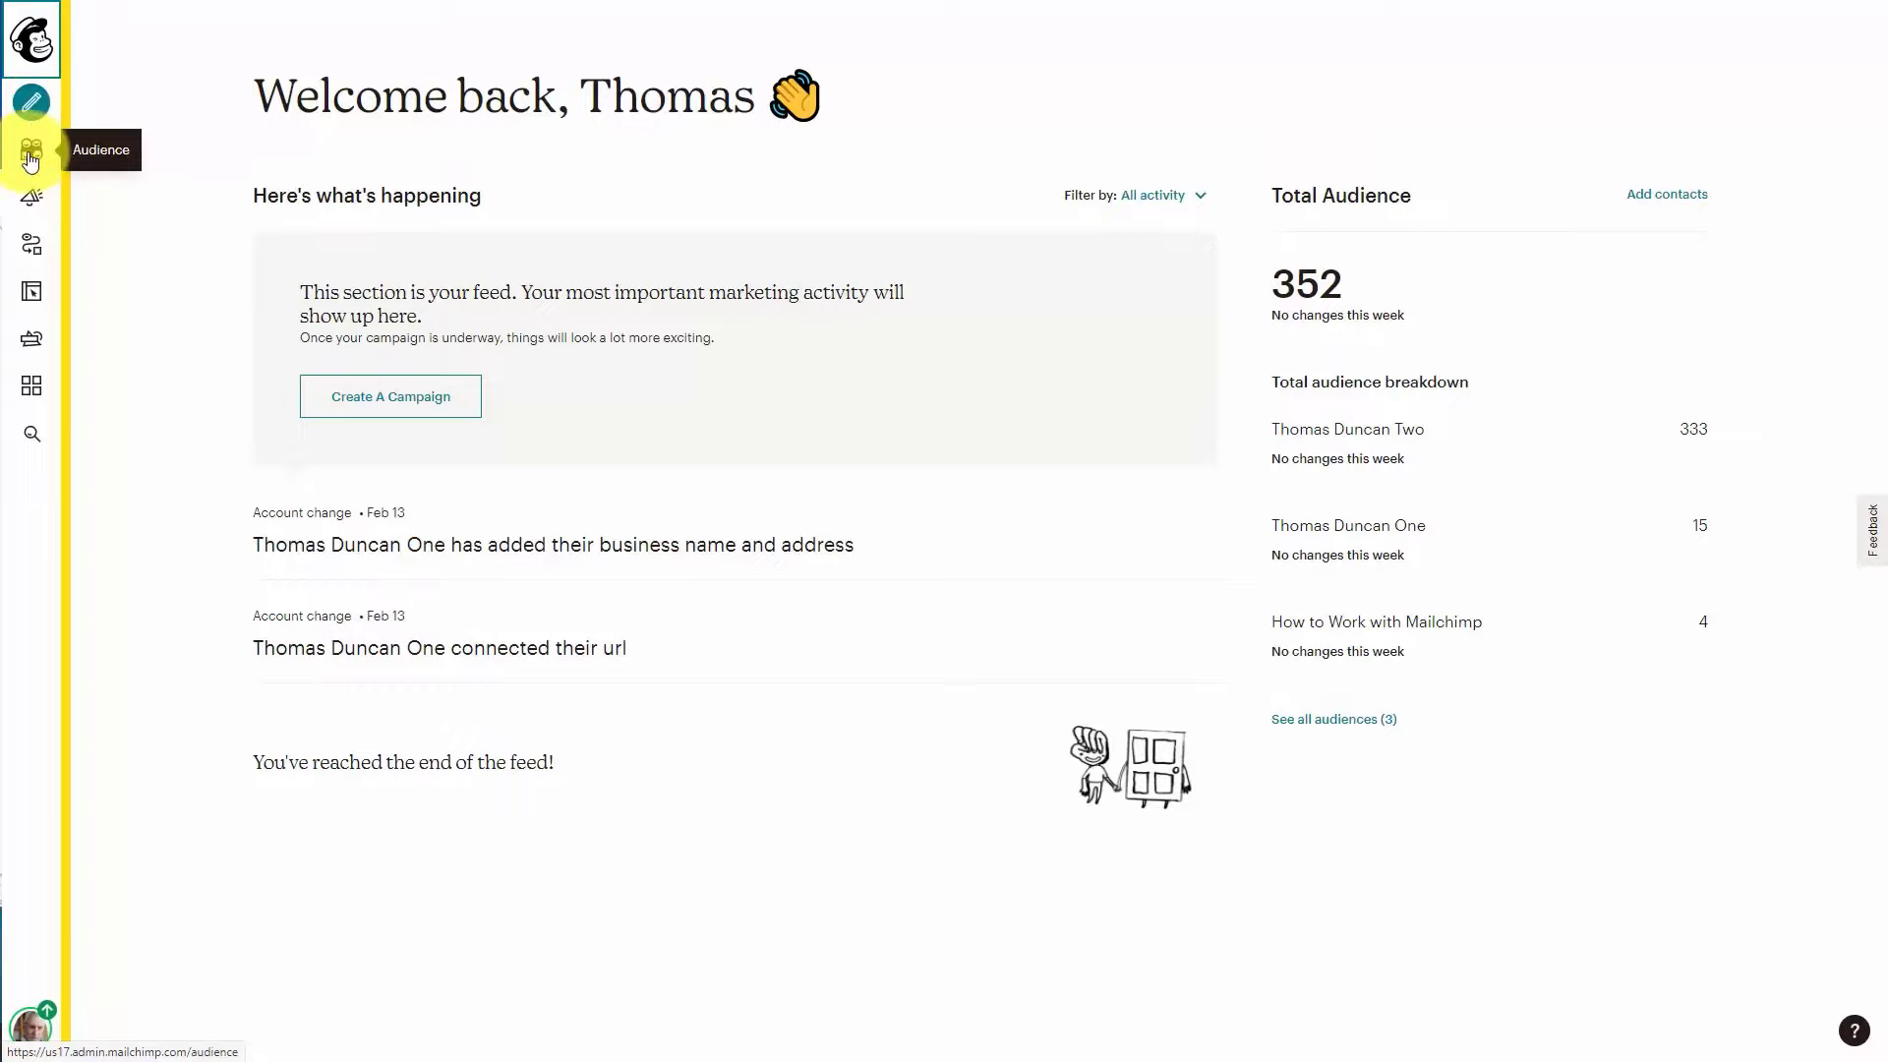
On the Audience dashboard, check the Manage Audience options, then show the current-audience switcher list
{"action": "left_click", "coordinate": [29, 154]}
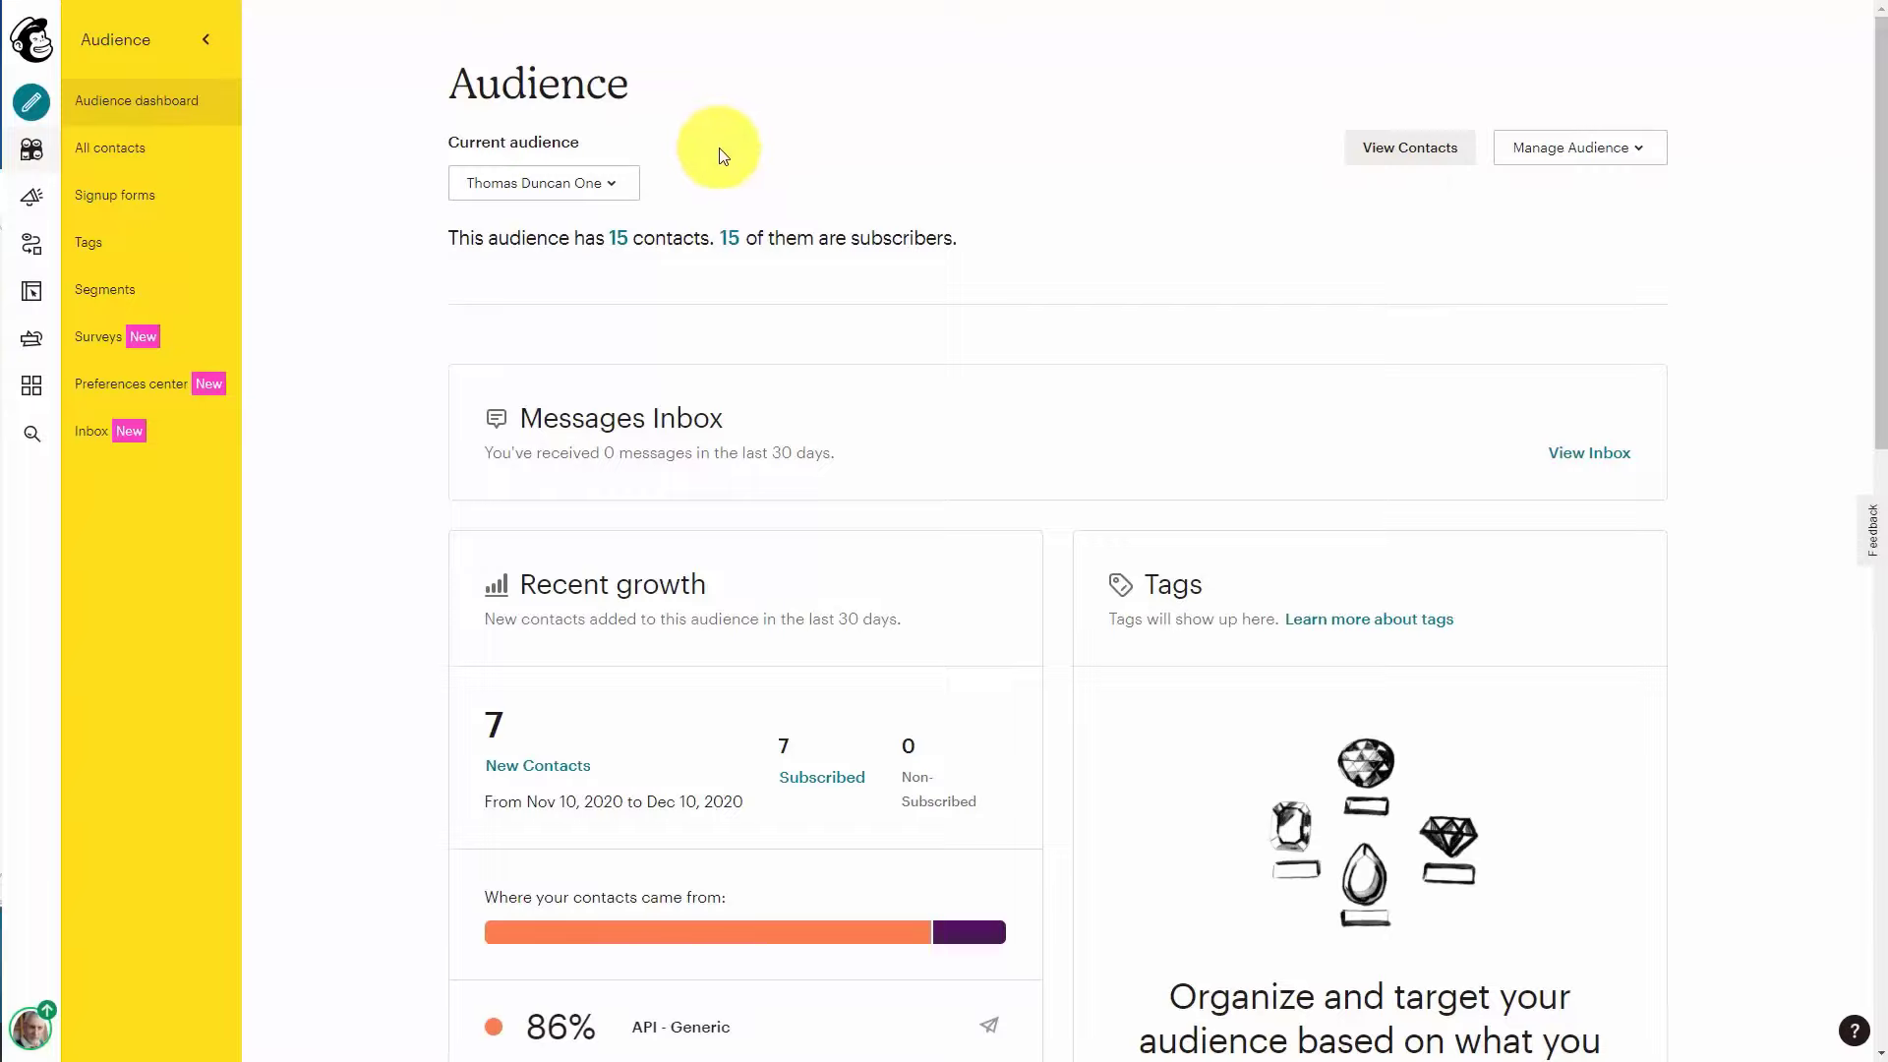
{"action": "left_click", "coordinate": [1639, 155]}
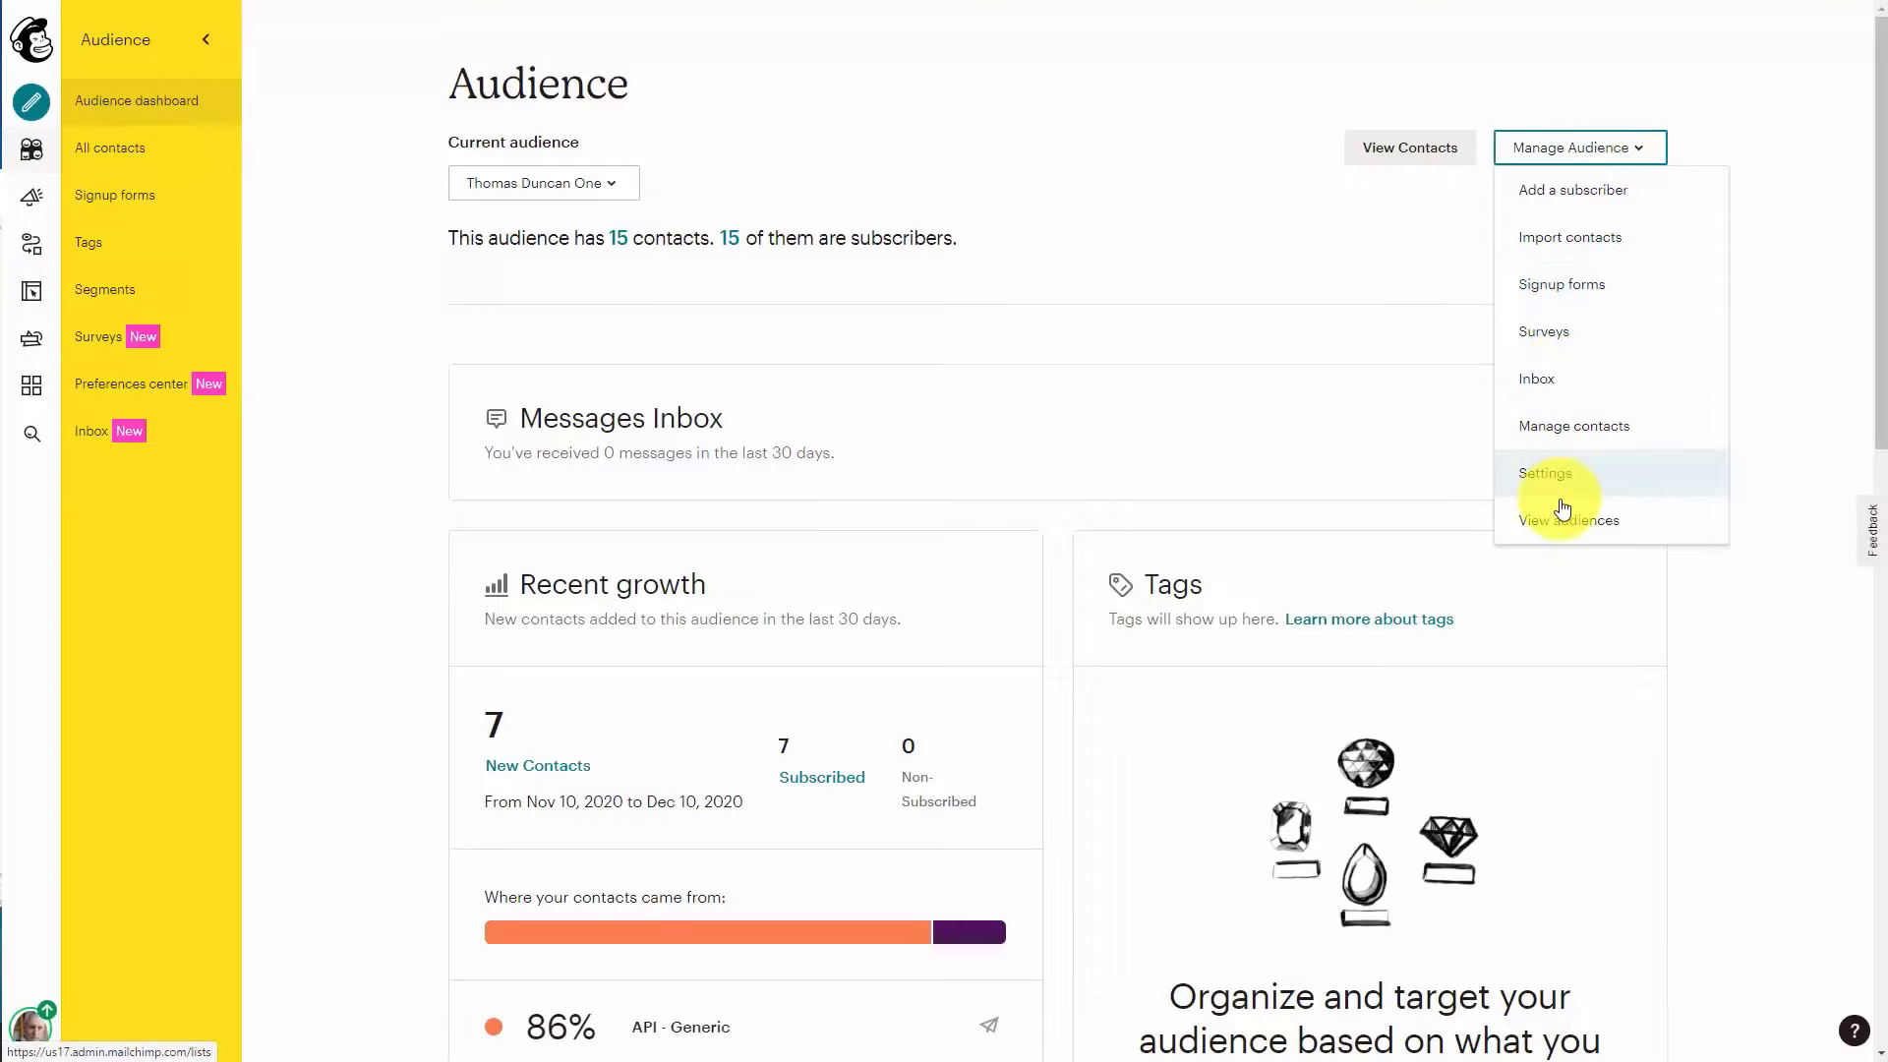
{"action": "left_click", "coordinate": [860, 320]}
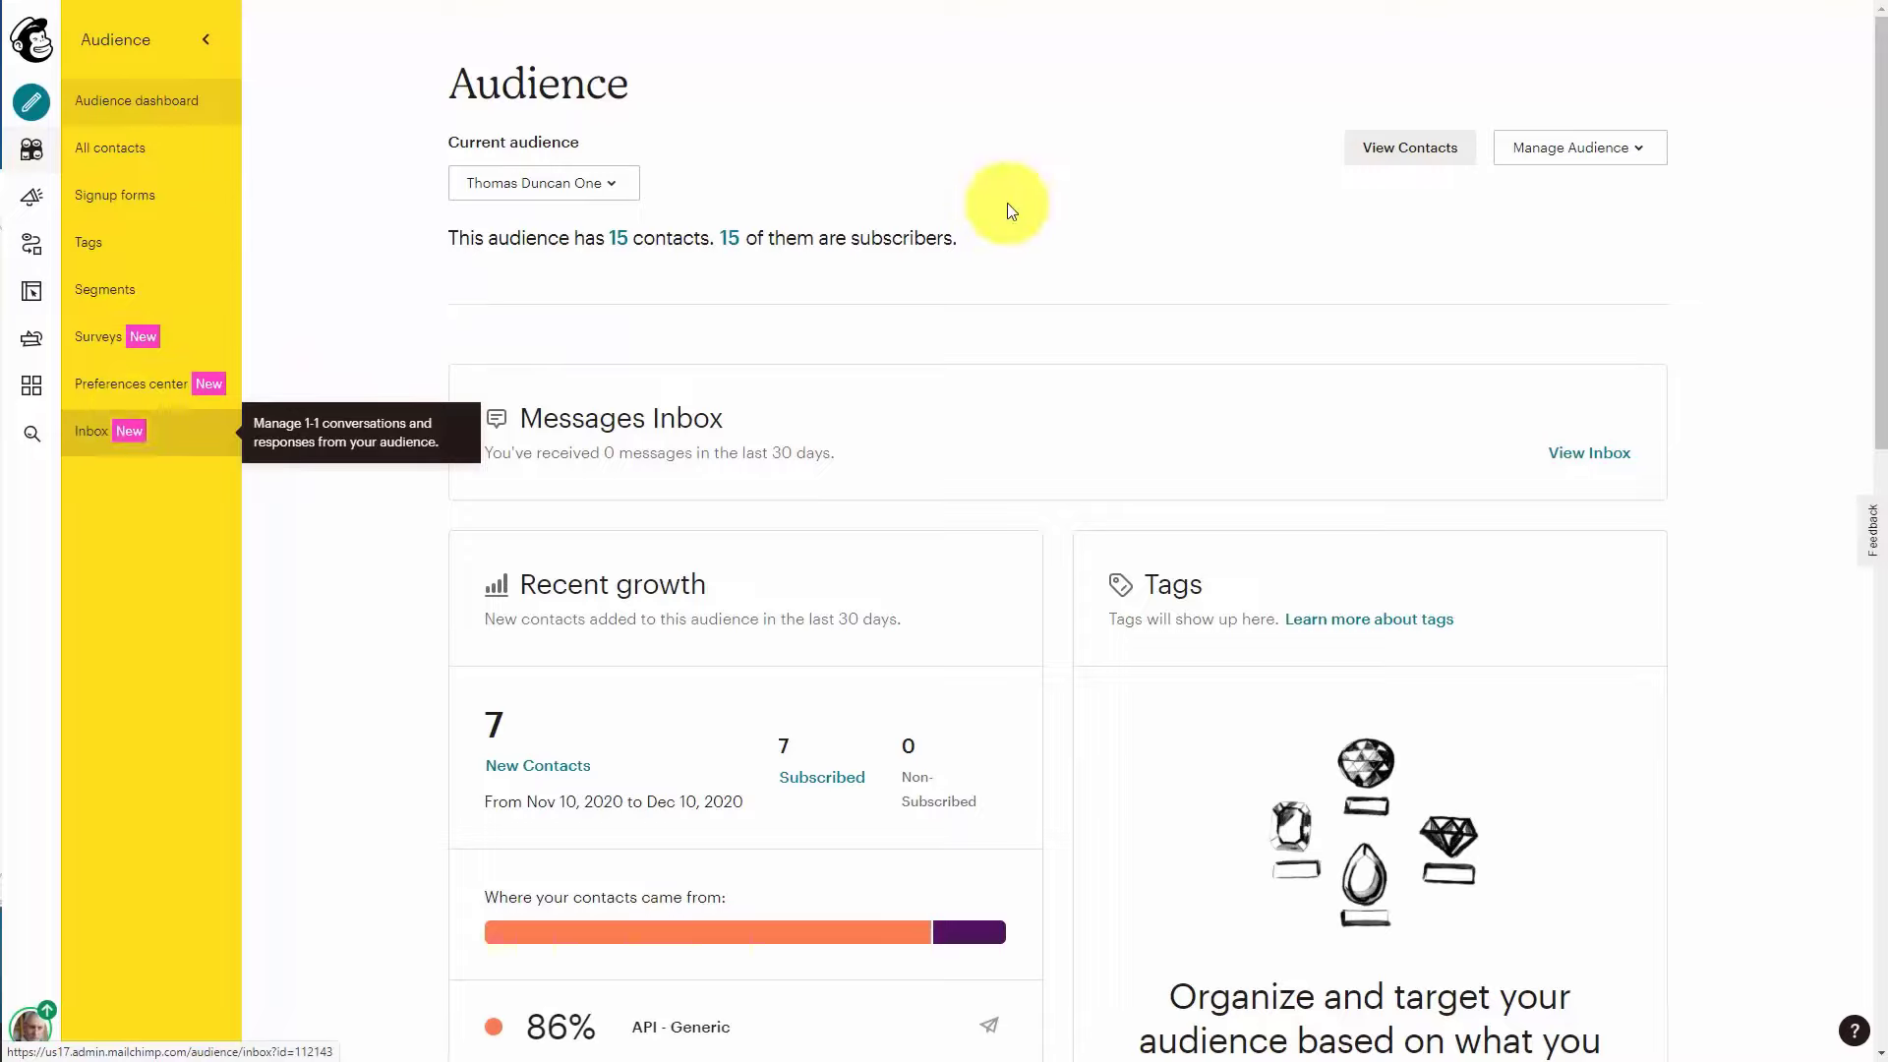
{"action": "left_click", "coordinate": [617, 193]}
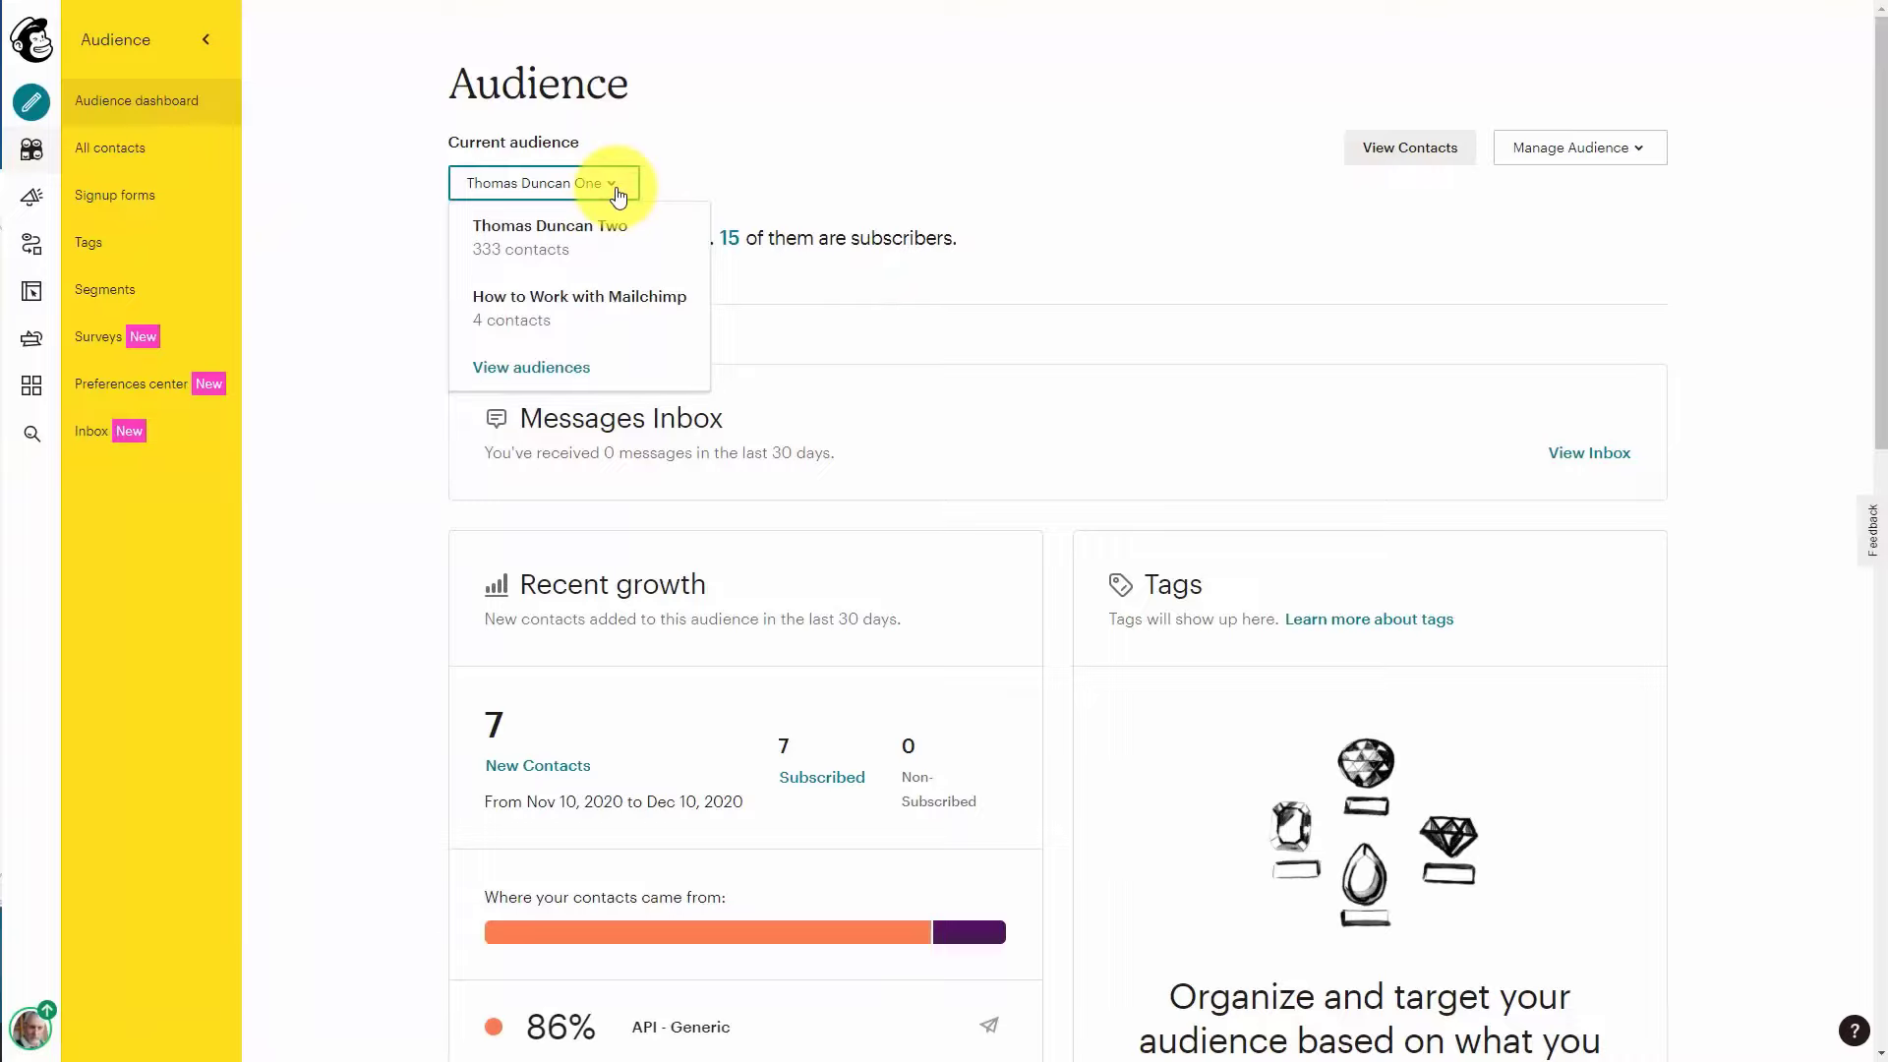
From View audiences, select all three audiences and confirm deleting them
{"action": "left_click", "coordinate": [543, 369]}
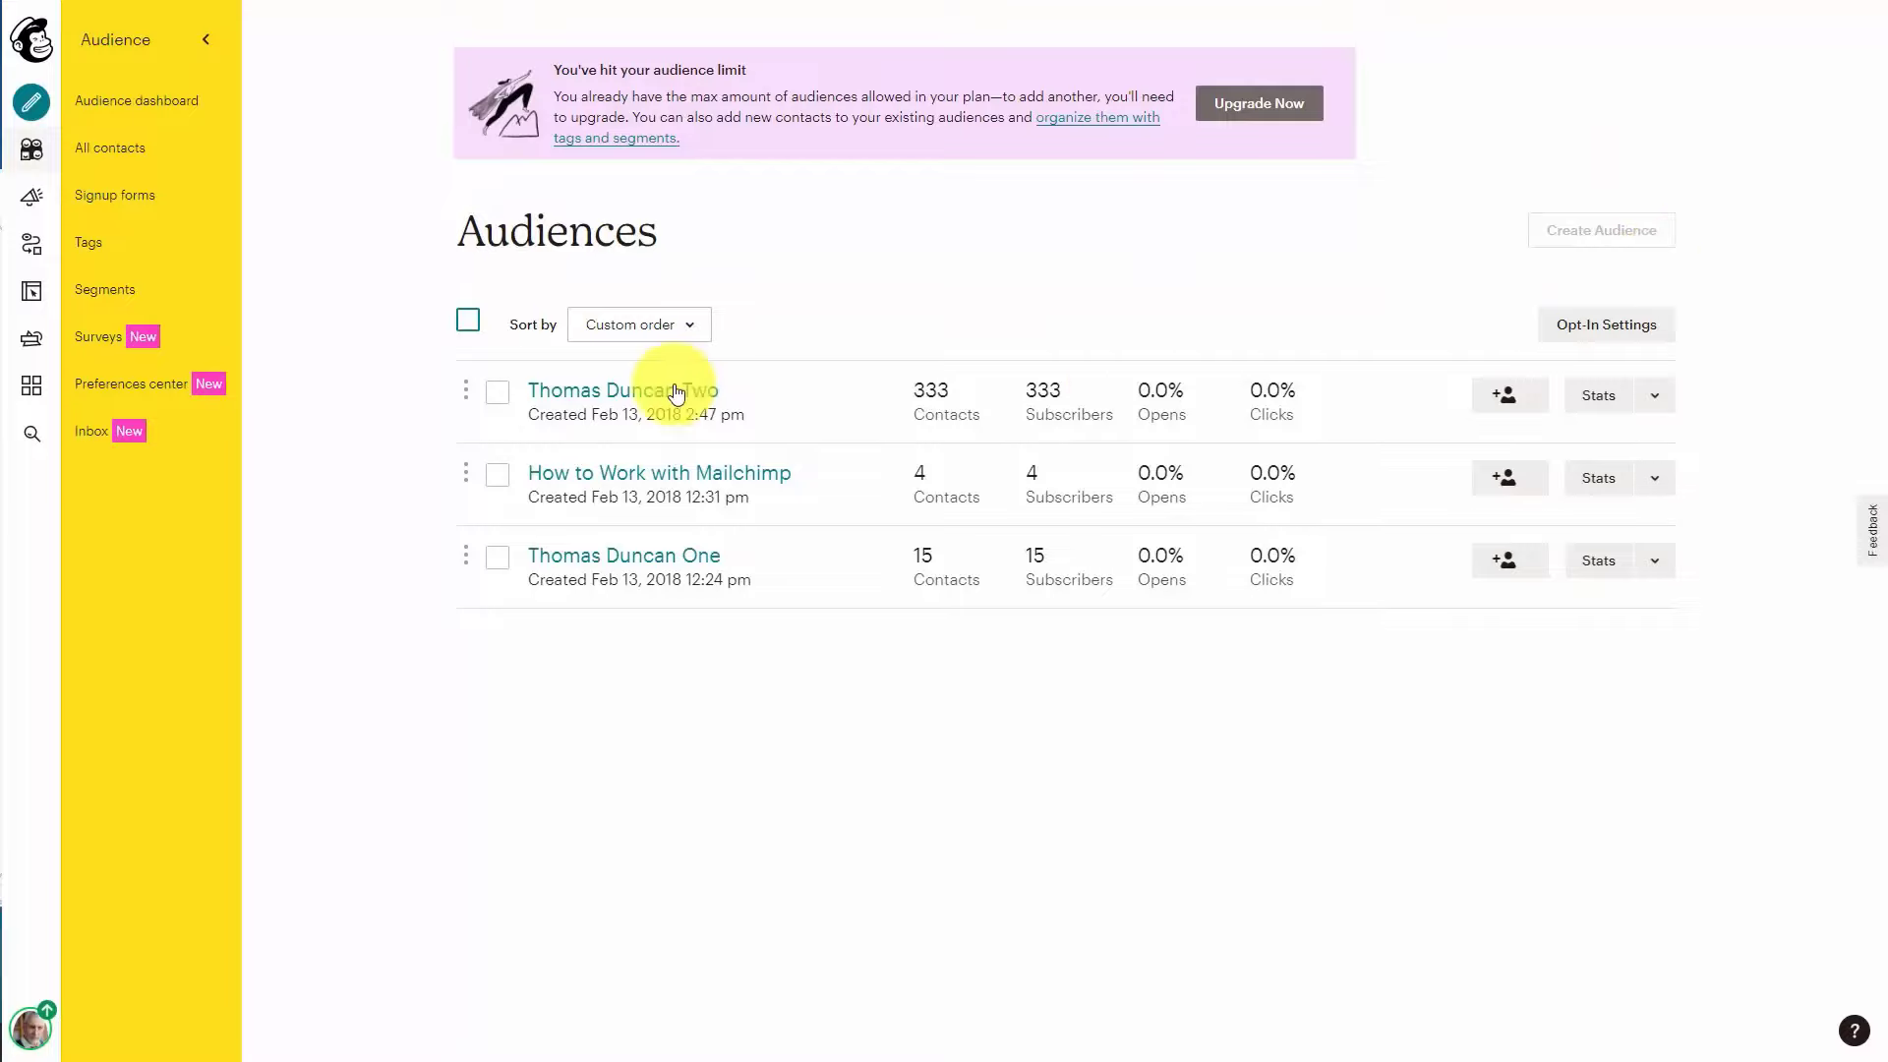
{"action": "left_click", "coordinate": [468, 324]}
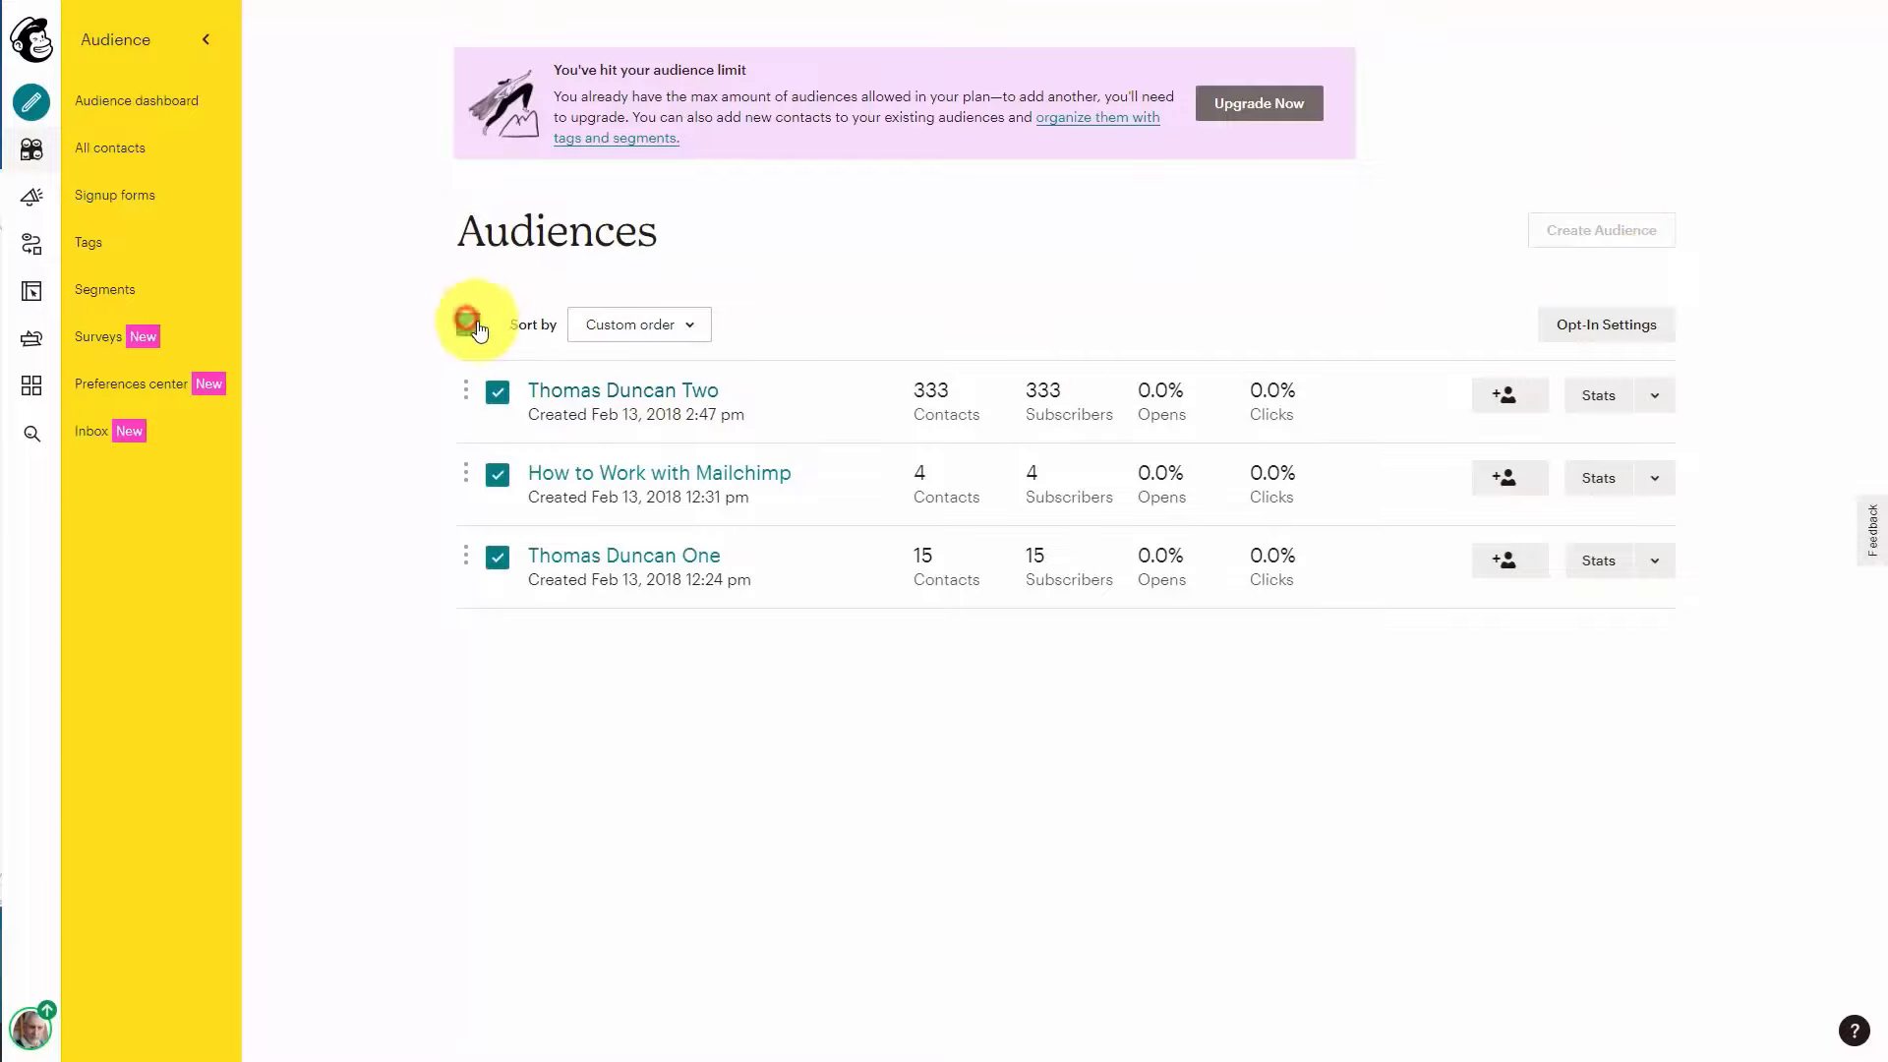
{"action": "left_click", "coordinate": [770, 332]}
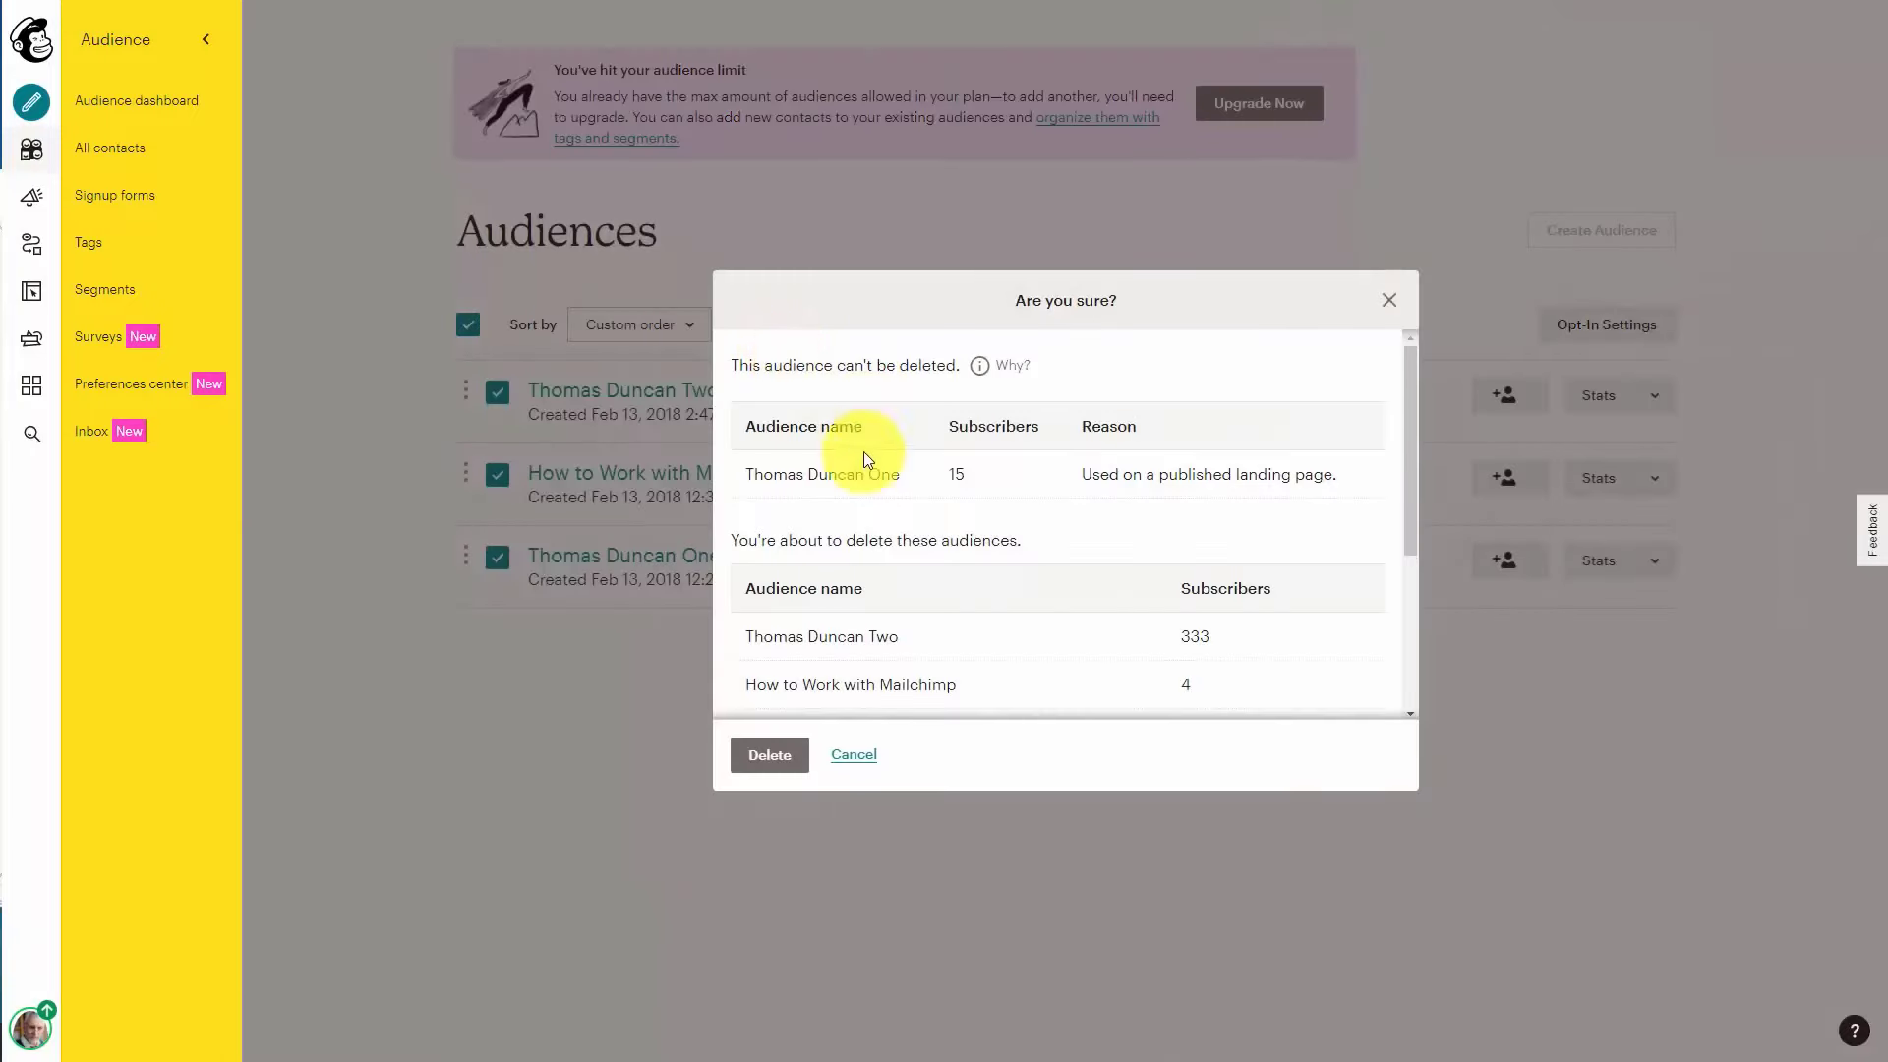
{"action": "left_click", "coordinate": [763, 763]}
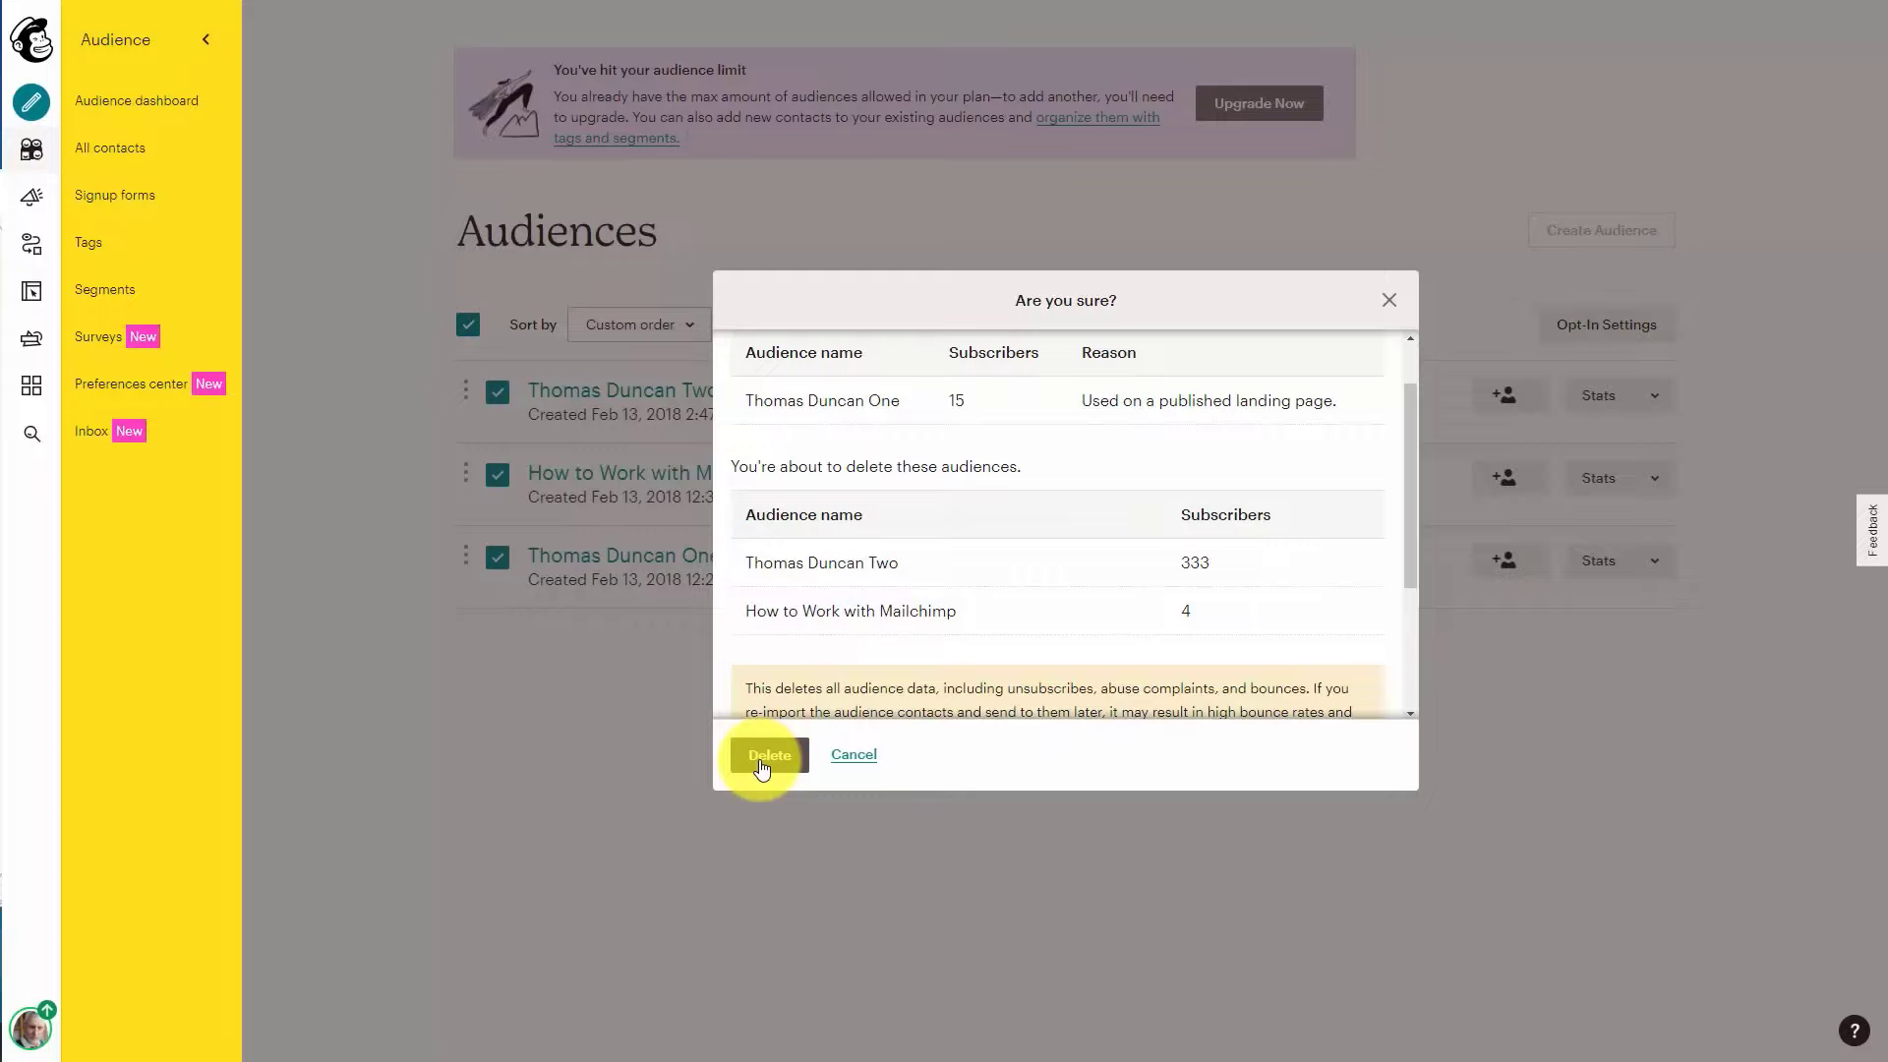
{"action": "left_click", "coordinate": [763, 765]}
{"action": "left_click", "coordinate": [763, 765]}
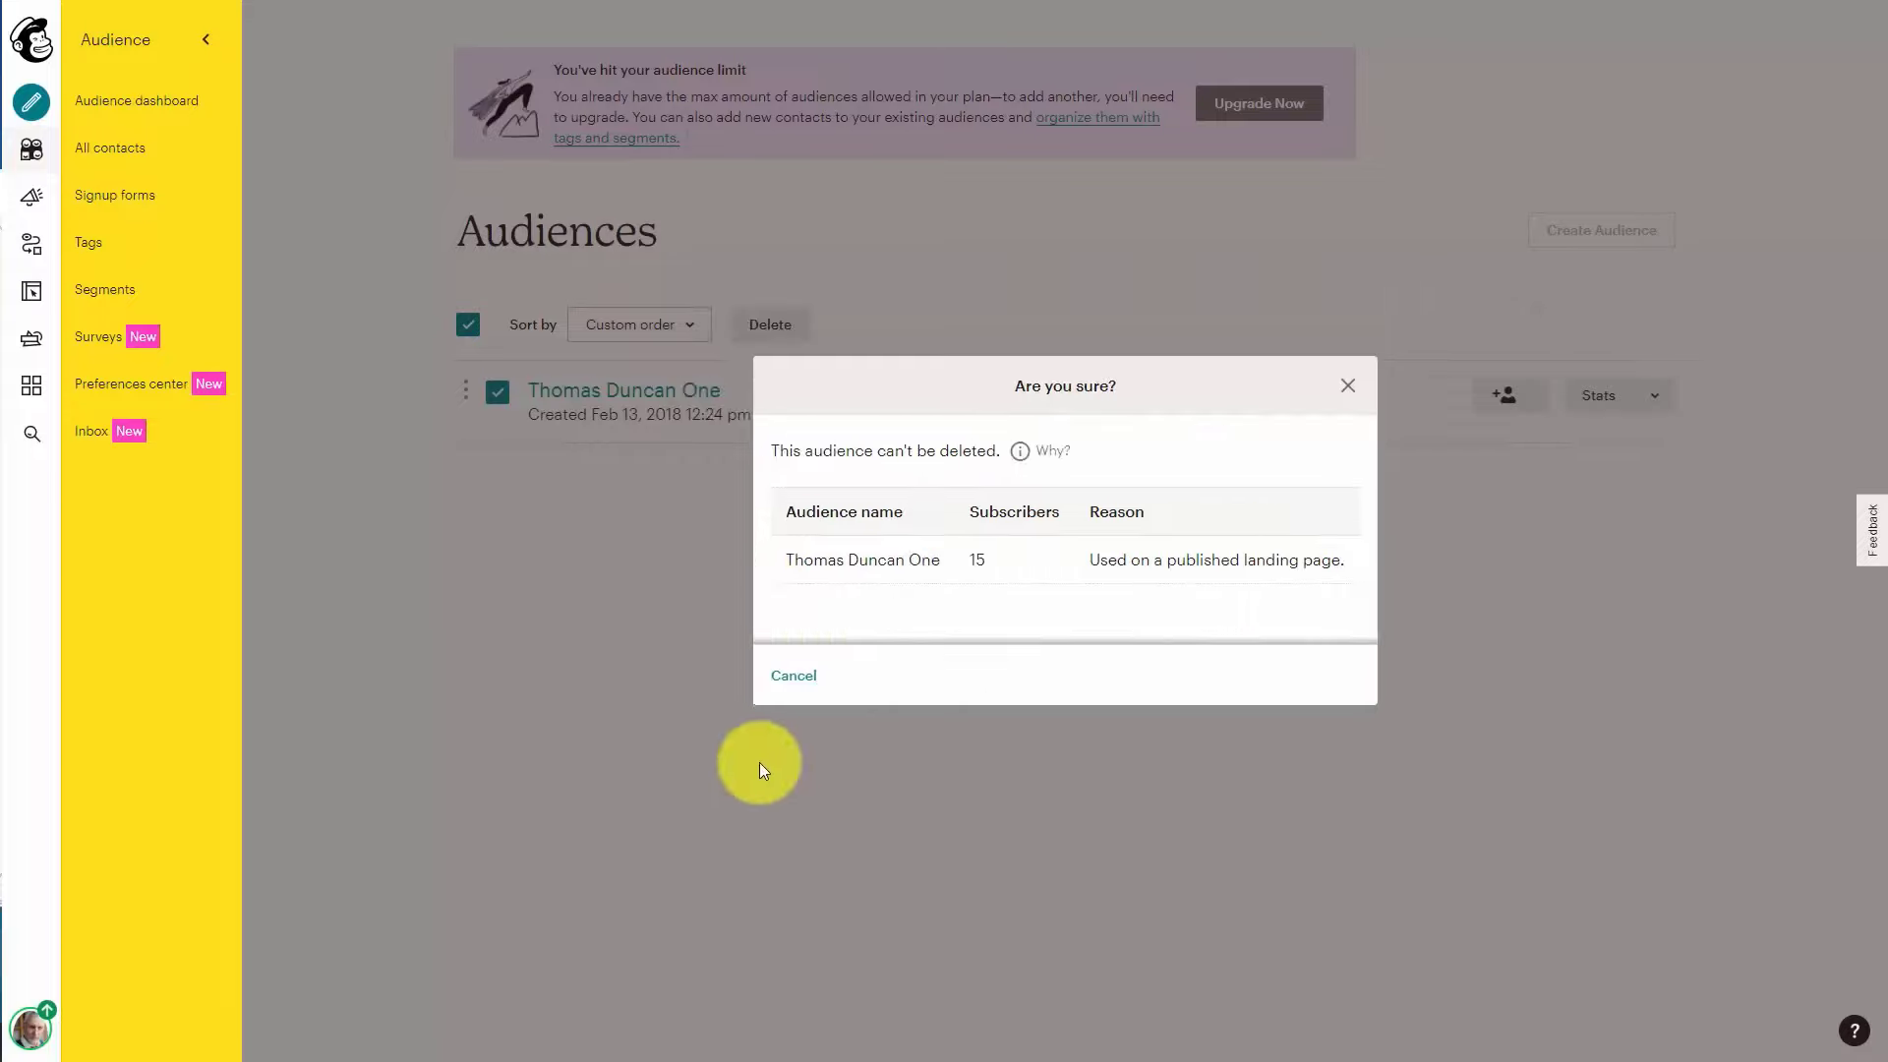
Check the Why? note on the undeletable audience, dismiss the dialog, and open Upgrade Now
{"action": "left_click", "coordinate": [1020, 451]}
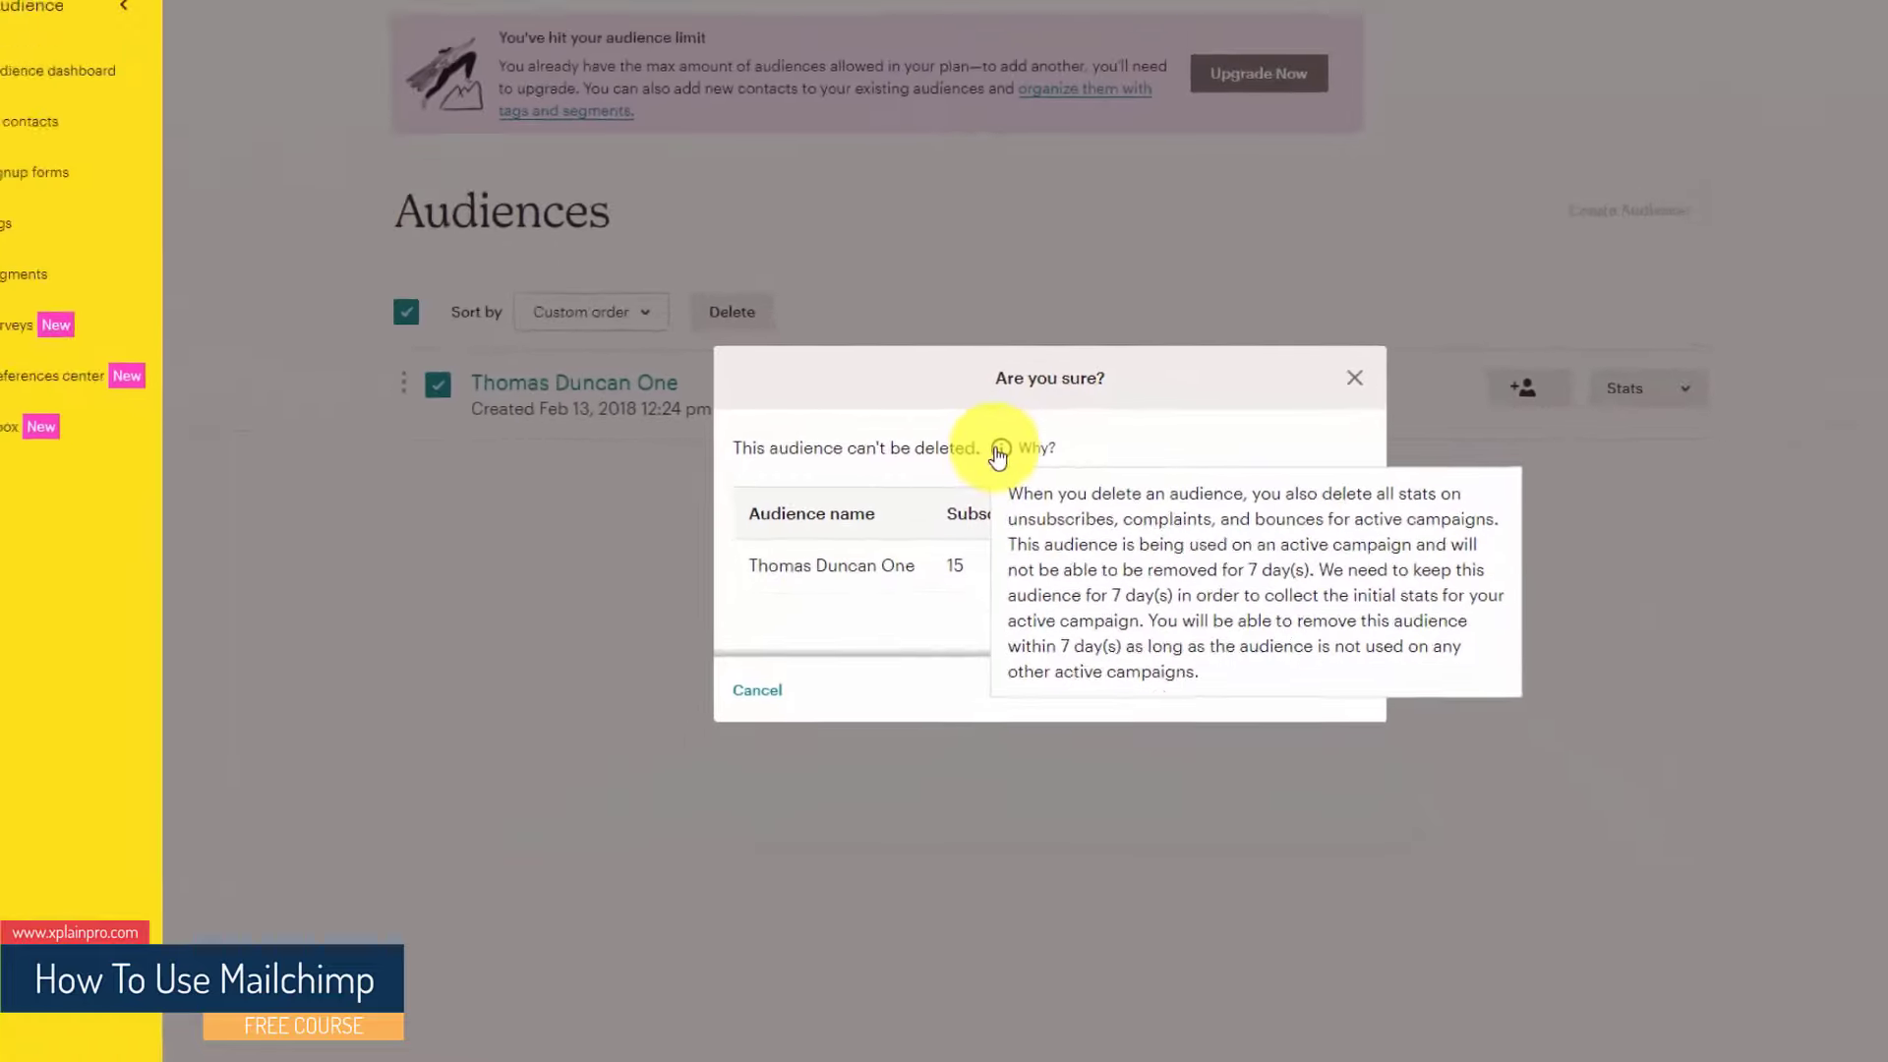
{"action": "key", "text": "Escape"}
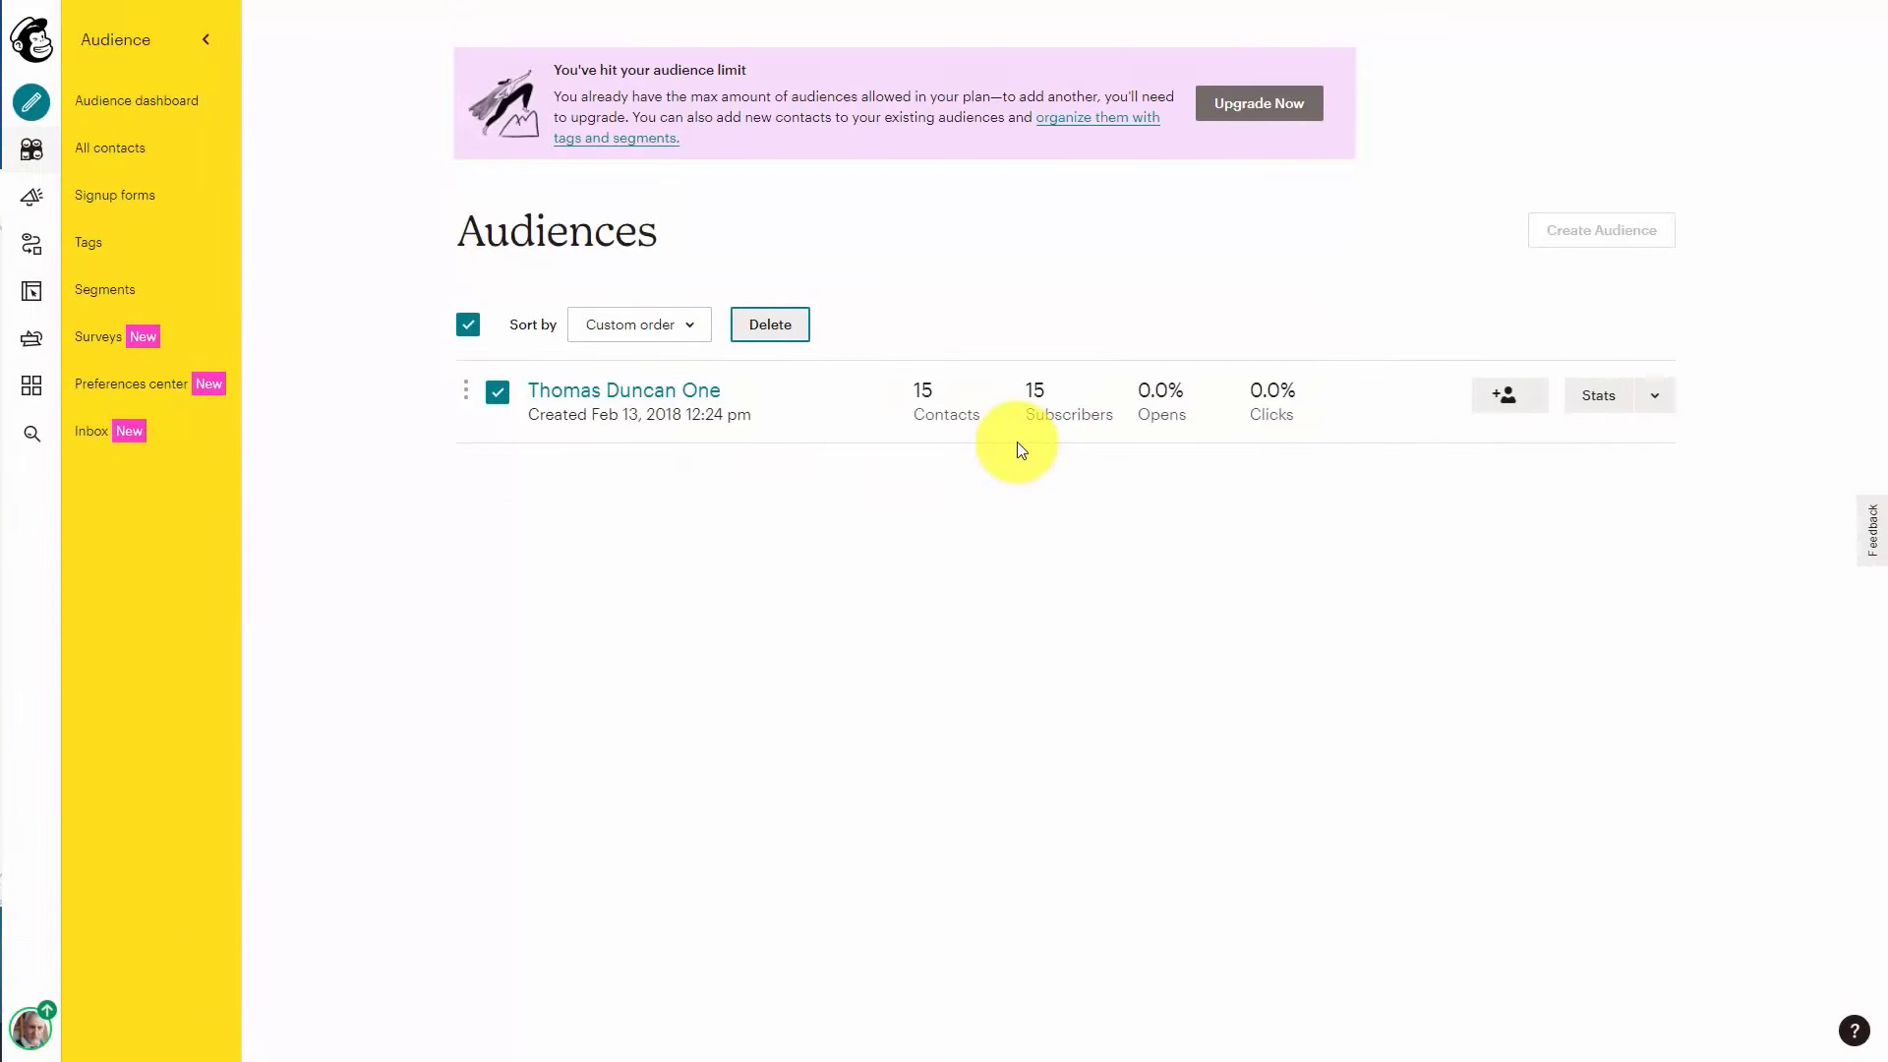
{"action": "left_click", "coordinate": [1246, 107]}
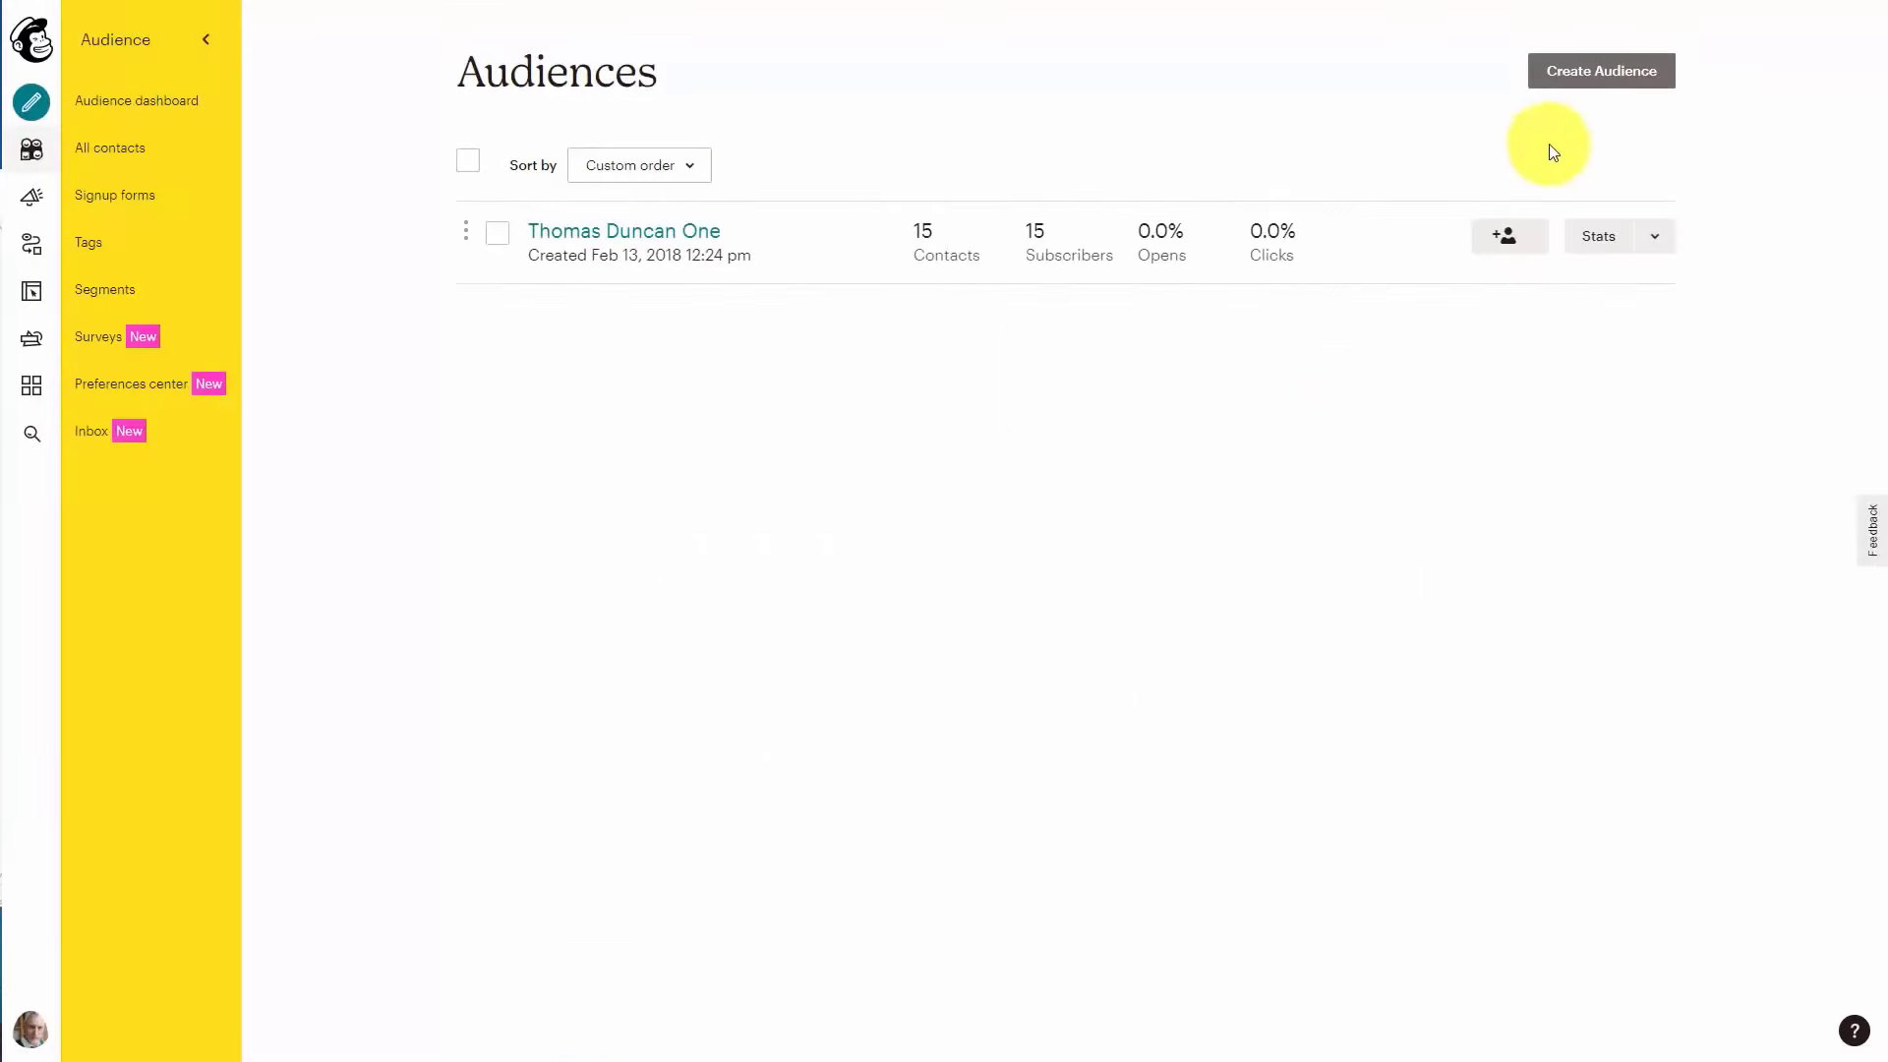
Start a new audience, proceeding past the audience-limit prompt to the creation form
{"action": "left_click", "coordinate": [1577, 87]}
{"action": "key", "text": "Tab"}
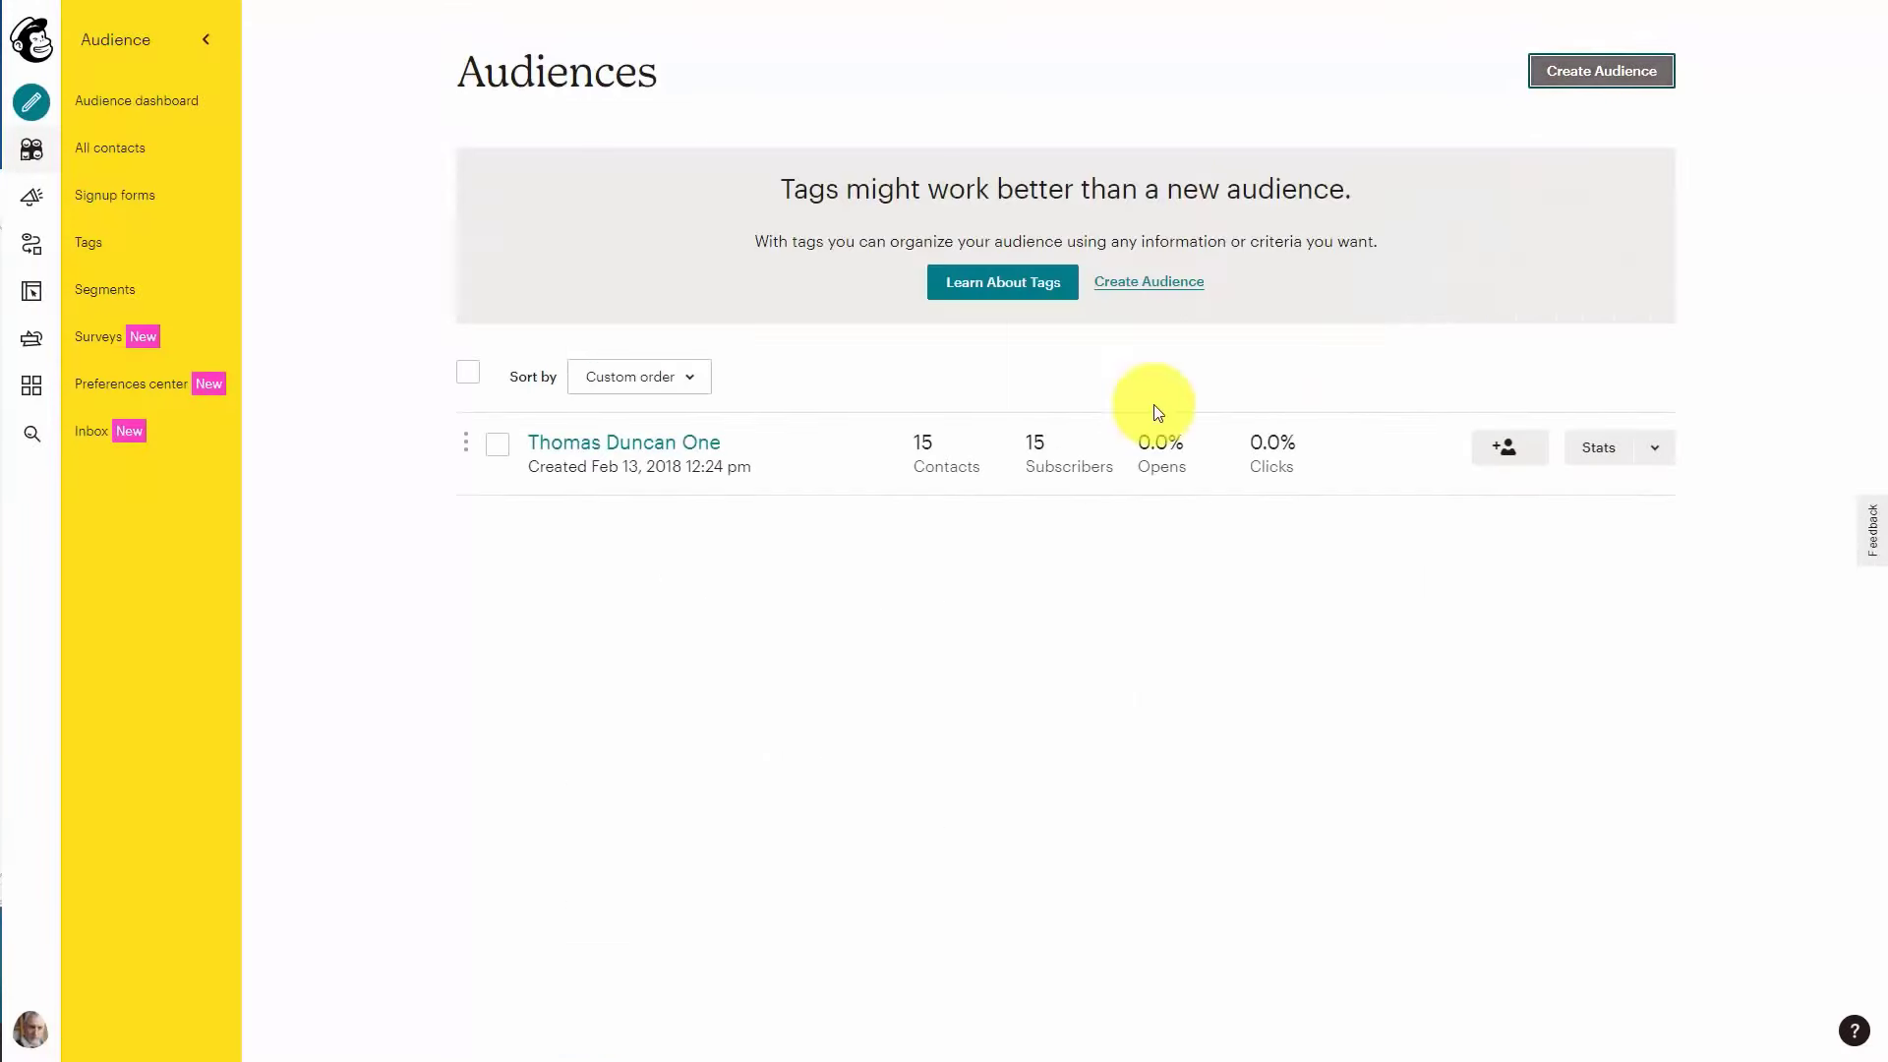
{"action": "key", "text": "Tab"}
{"action": "key", "text": "Return"}
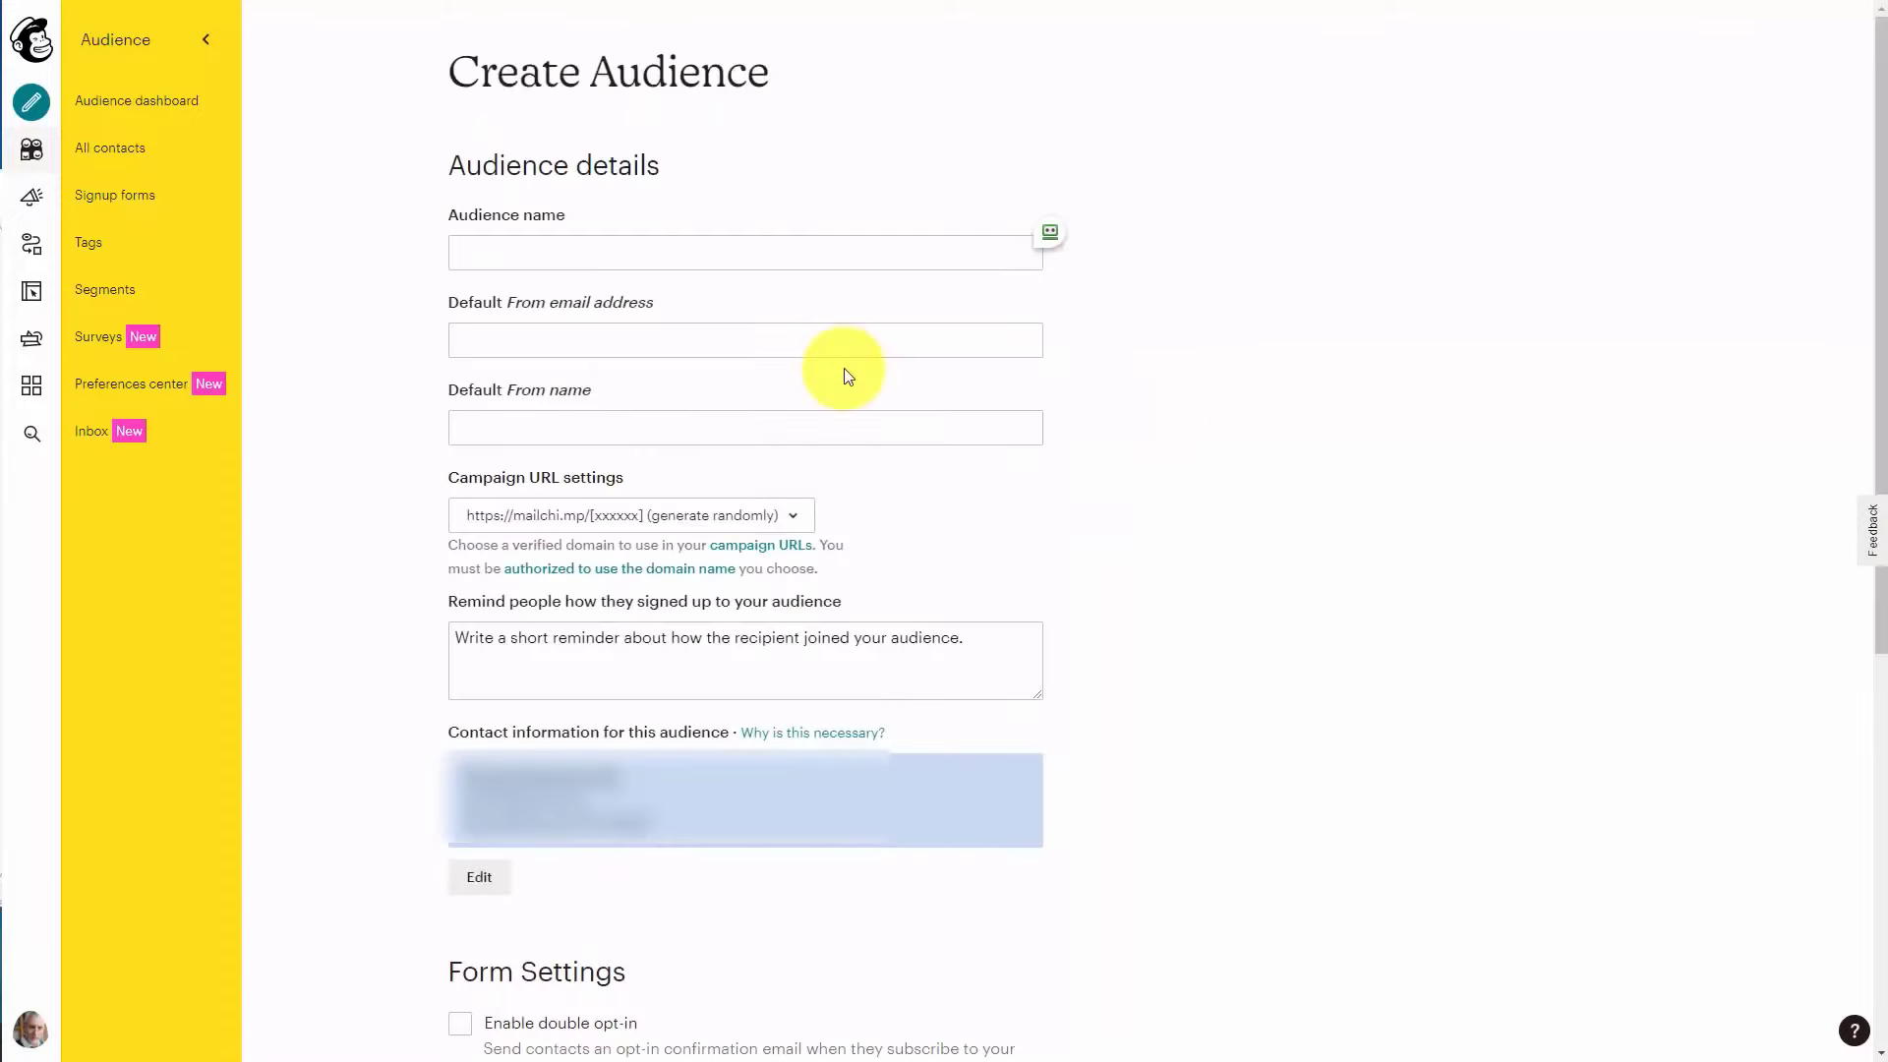
Name the audience 'Video Tutorials', use the account's own domain for campaign URLs, and submit
{"action": "left_click", "coordinate": [551, 243]}
{"action": "type", "text": "Video Tutorials"}
{"action": "left_click", "coordinate": [524, 340]}
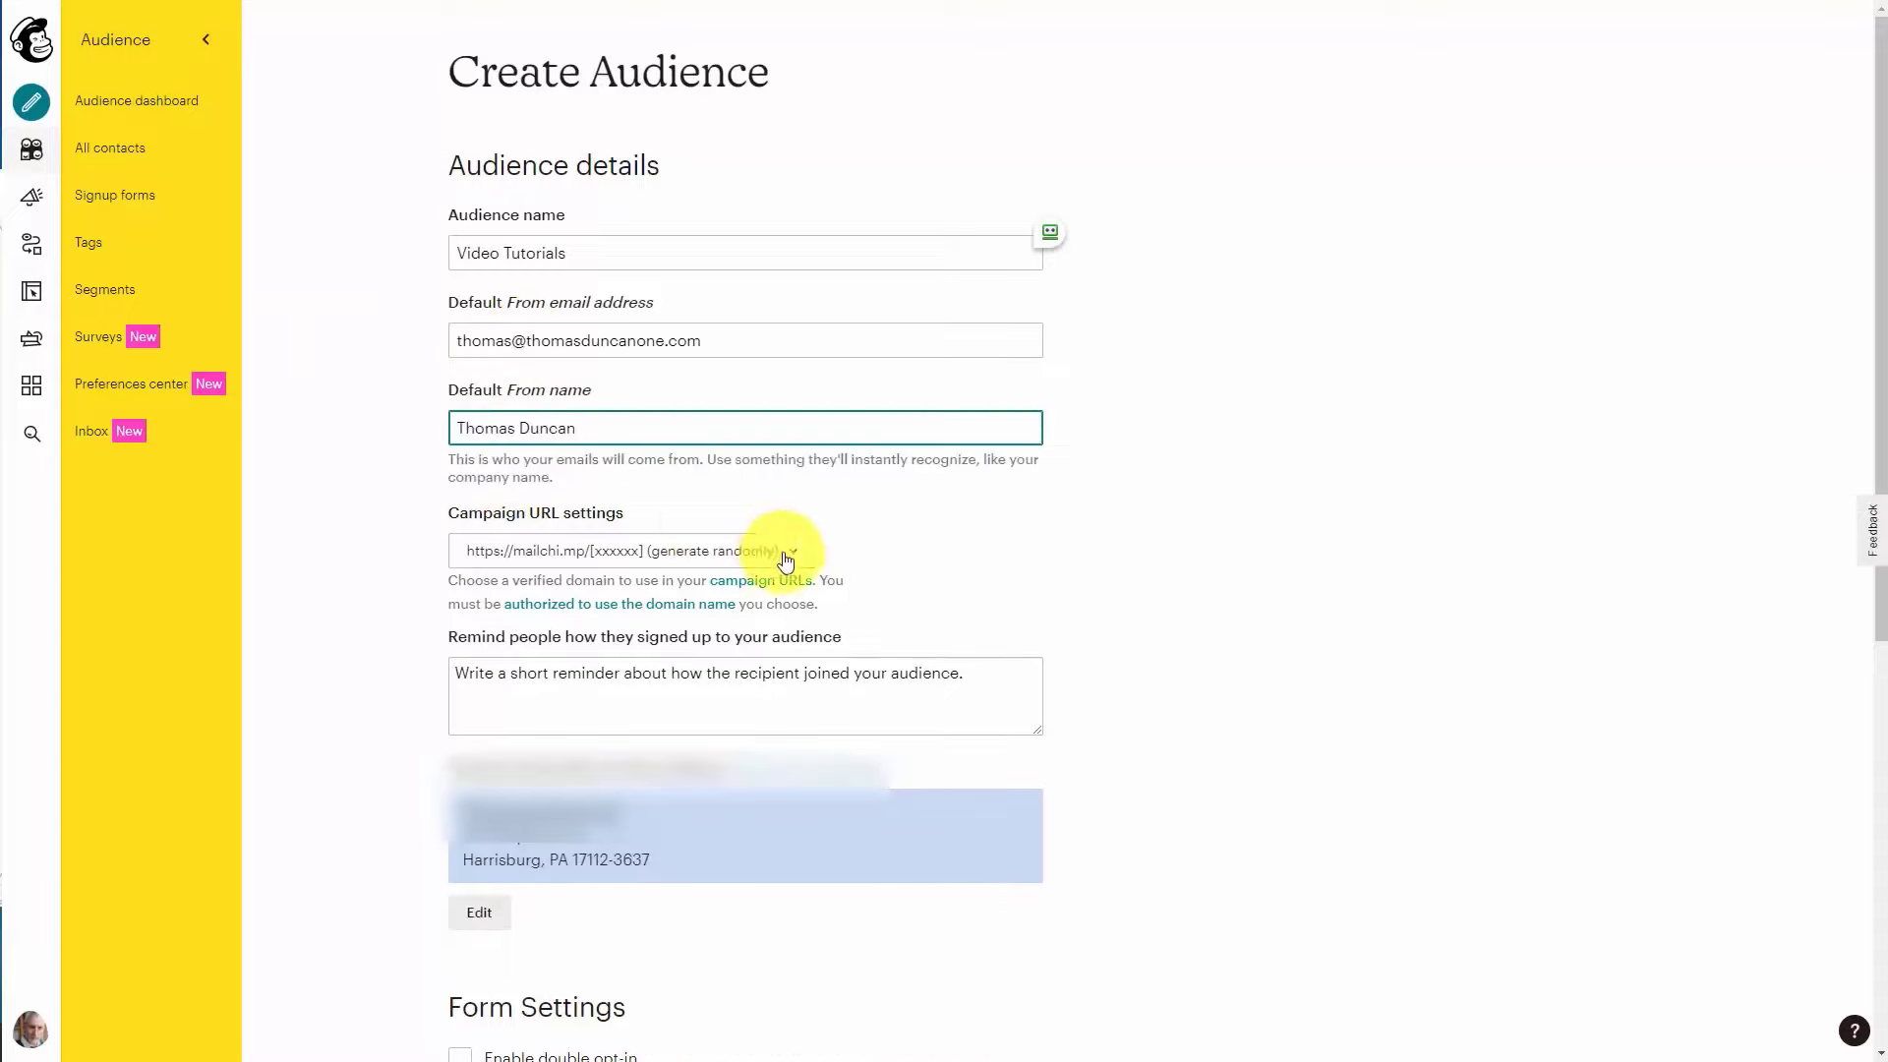
{"action": "left_click", "coordinate": [791, 553]}
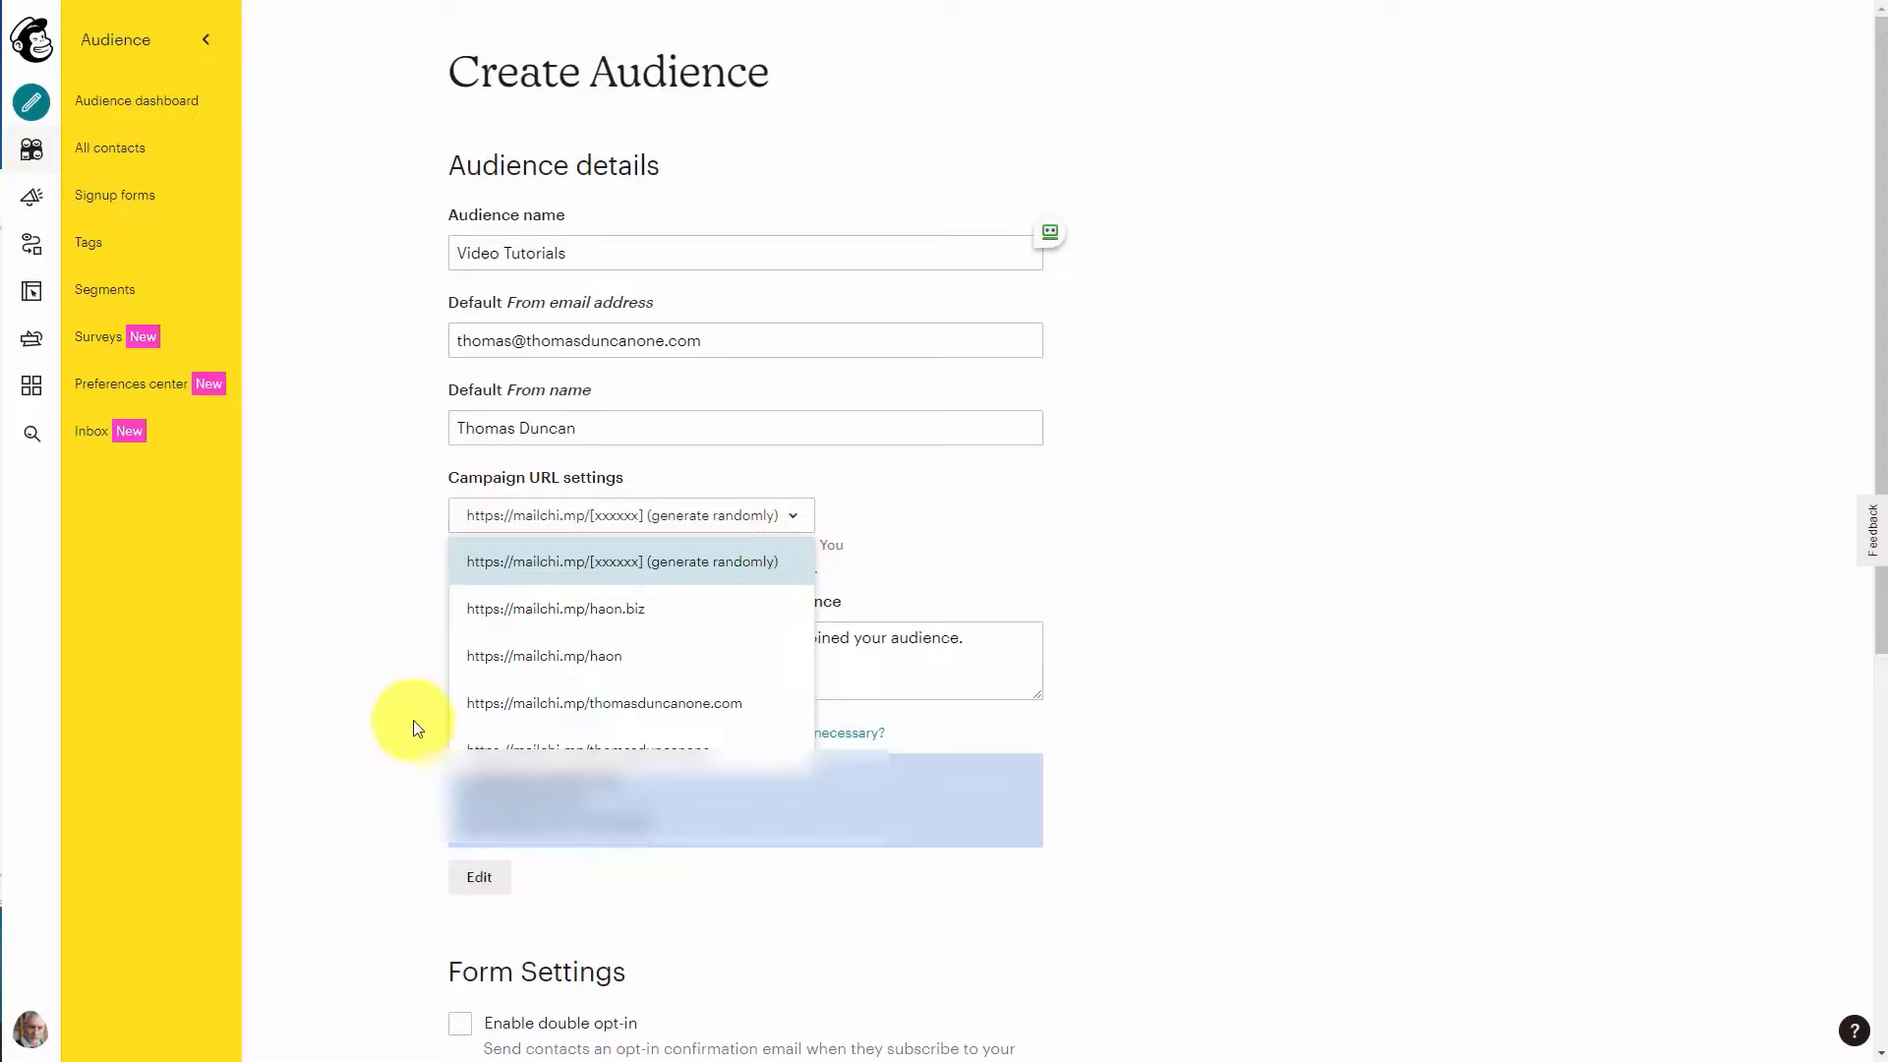
{"action": "left_click", "coordinate": [590, 703]}
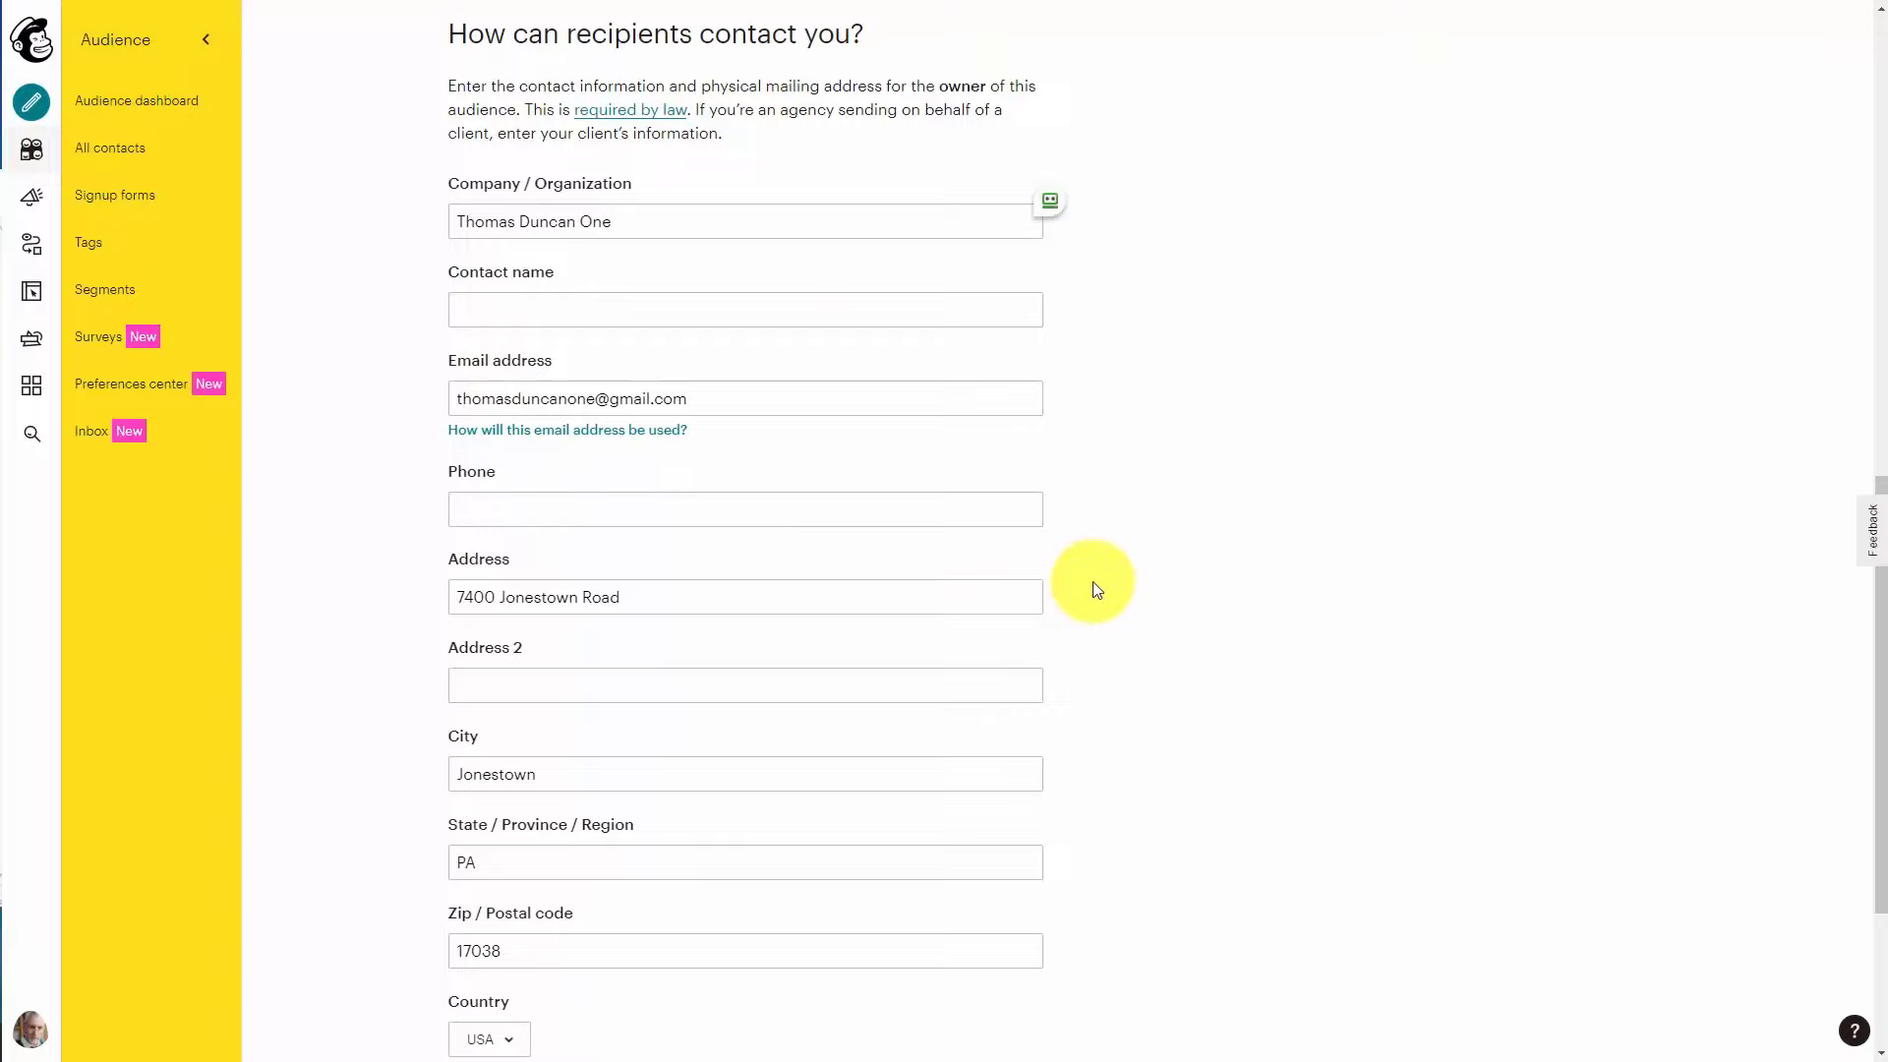
{"action": "scroll", "coordinate": [1094, 582], "scroll_direction": "down", "scroll_amount": 1}
{"action": "scroll", "coordinate": [1093, 583], "scroll_direction": "down", "scroll_amount": 3}
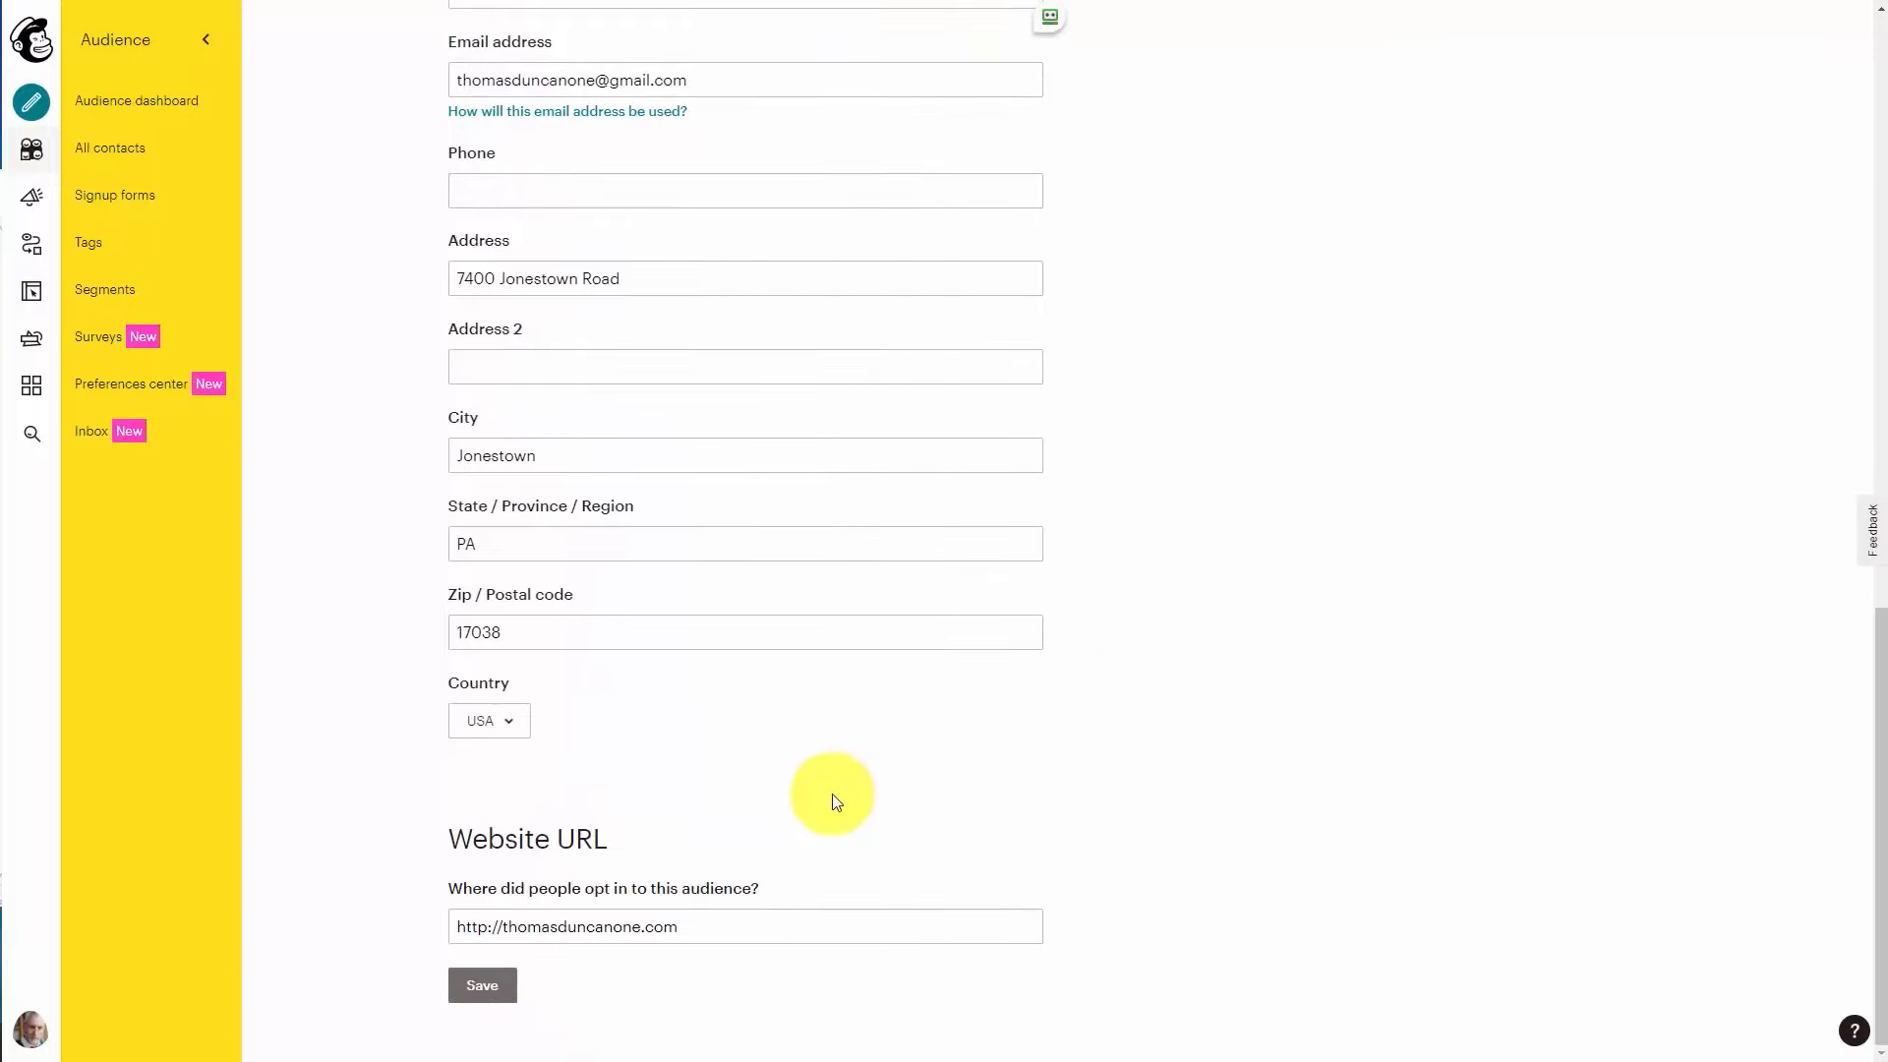
{"action": "key", "text": "Return"}
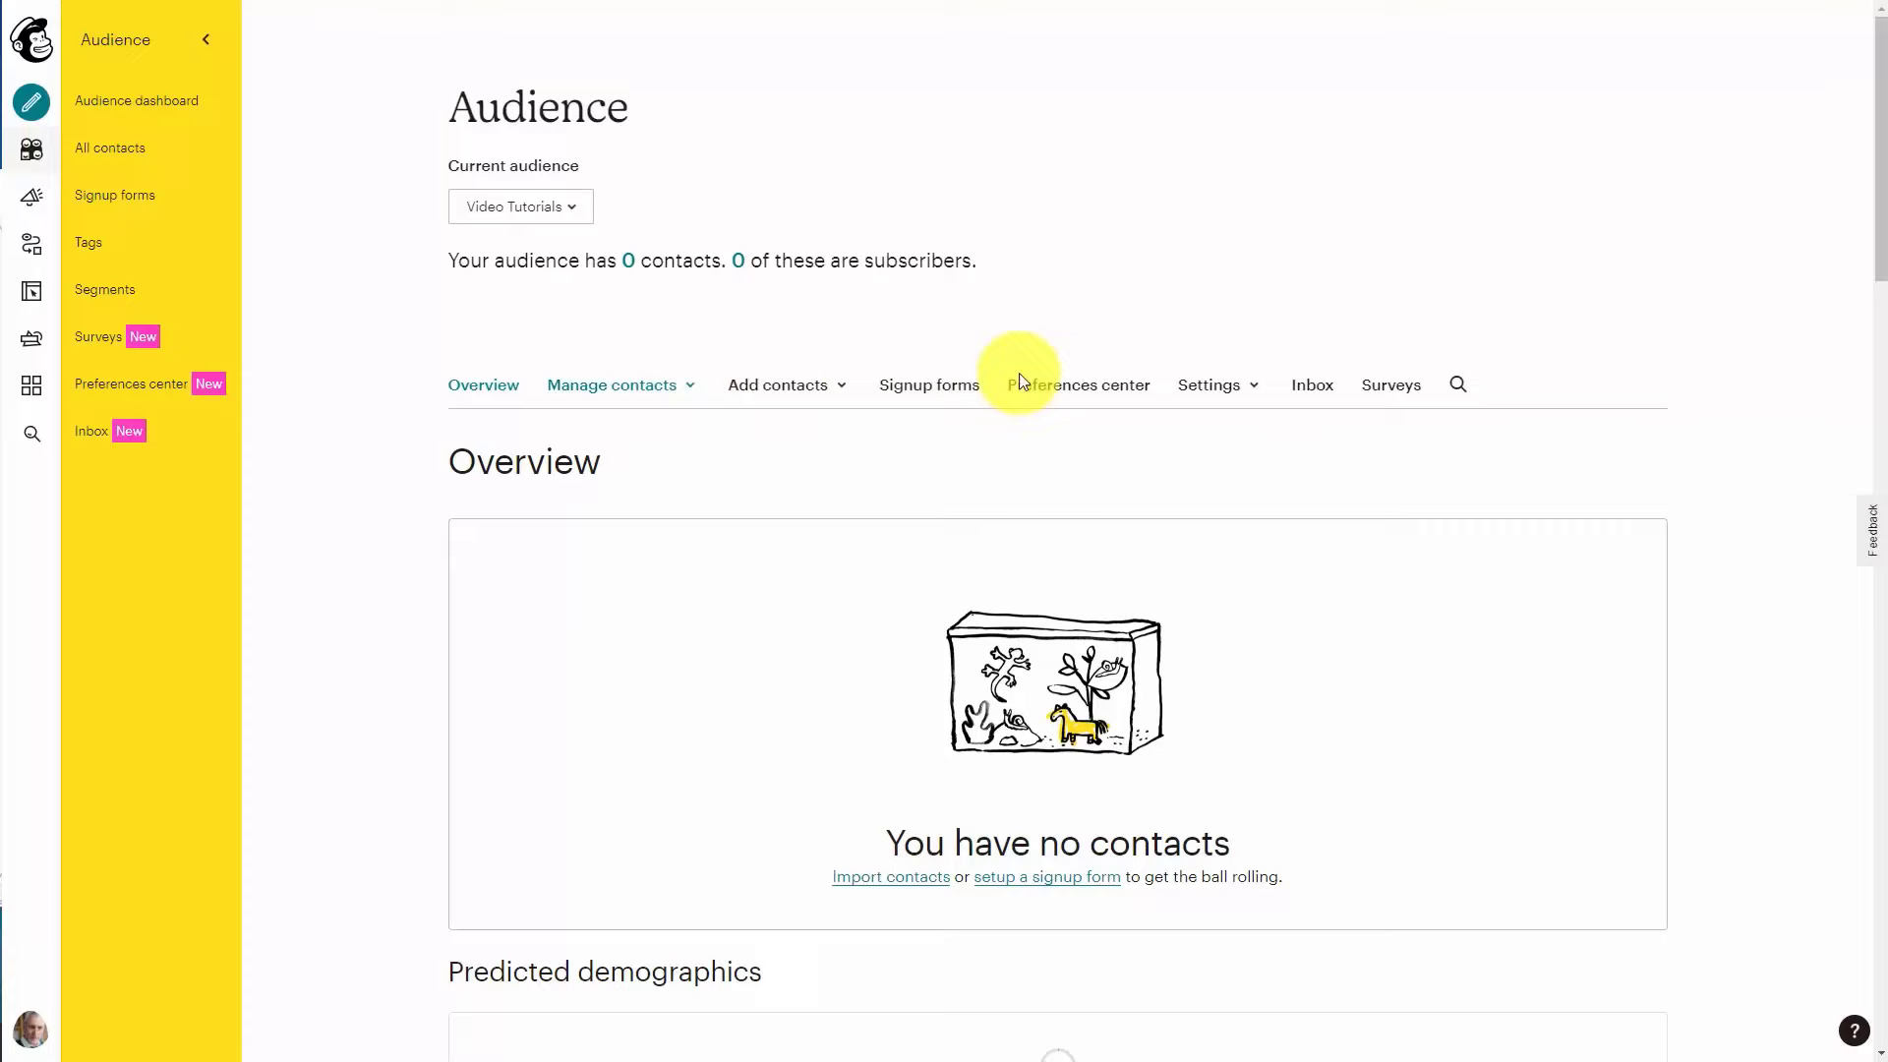
Go to Settings > Audience name and defaults for the Video Tutorials audience
{"action": "left_click", "coordinate": [1256, 387]}
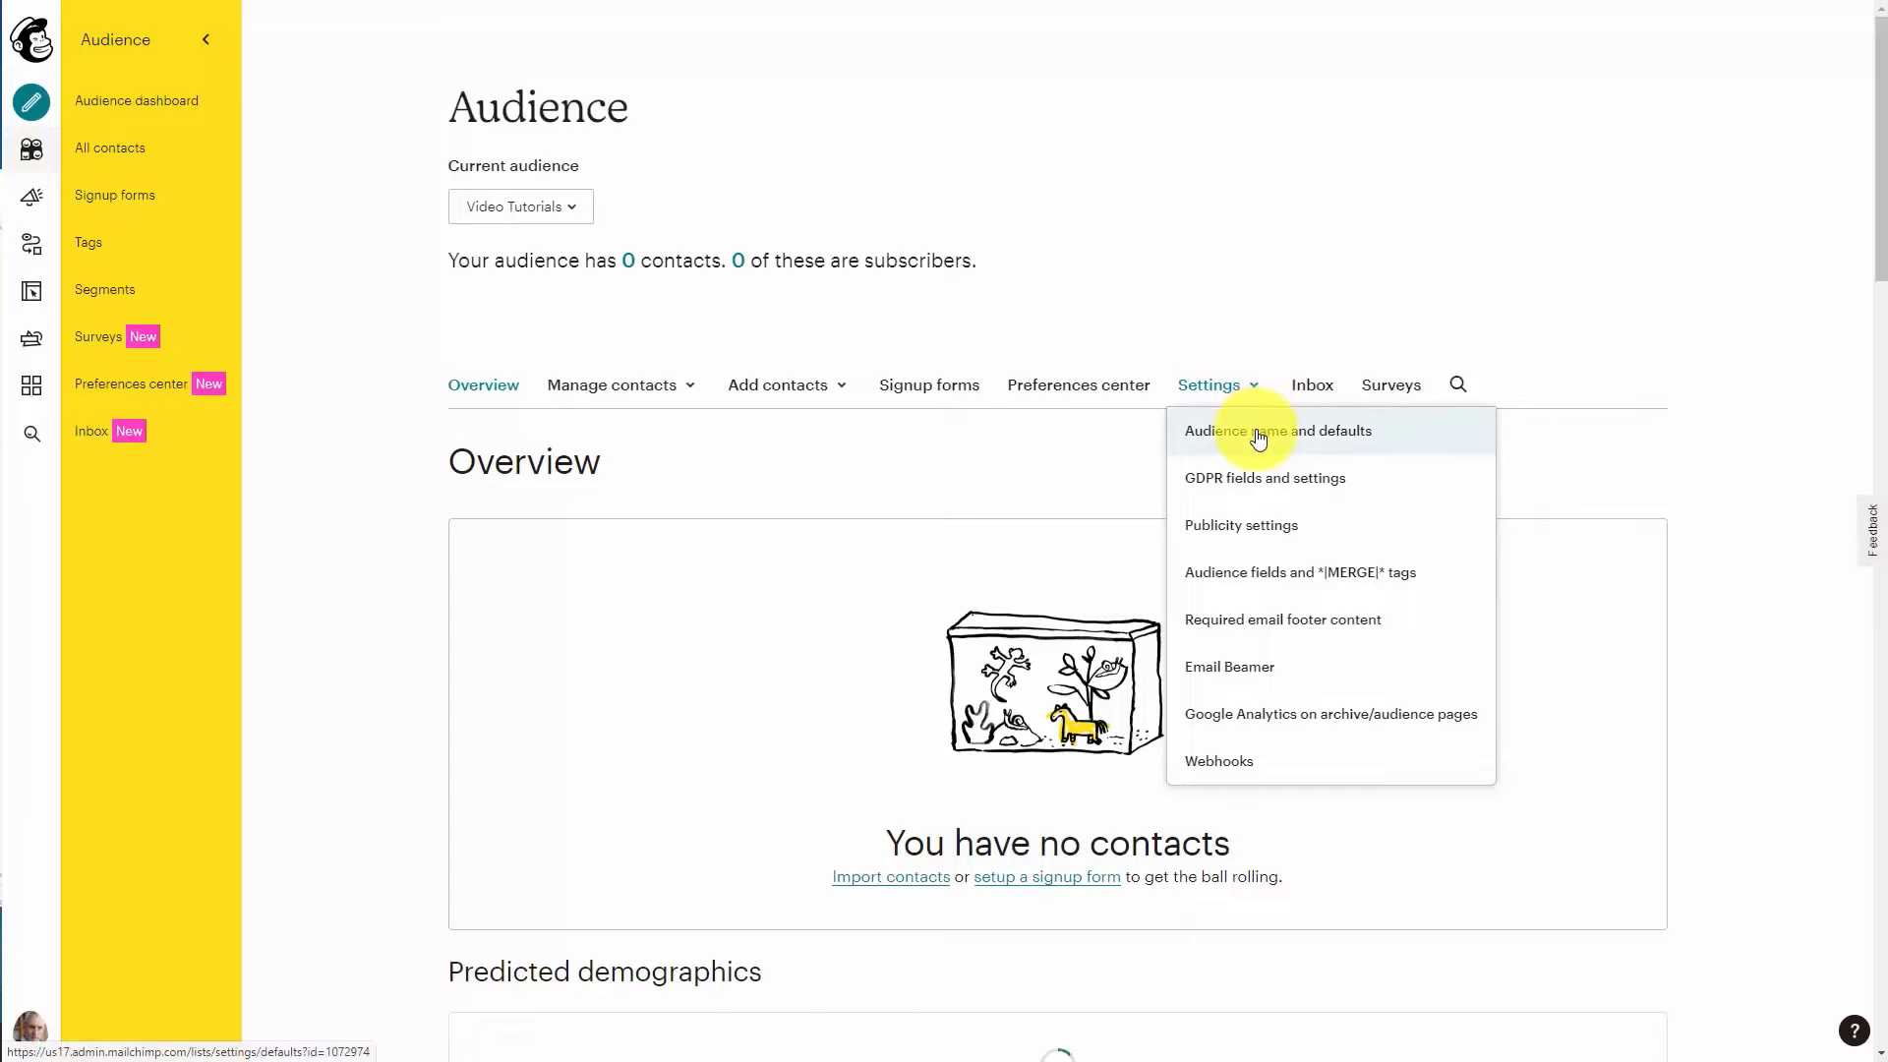
{"action": "left_click", "coordinate": [1259, 438]}
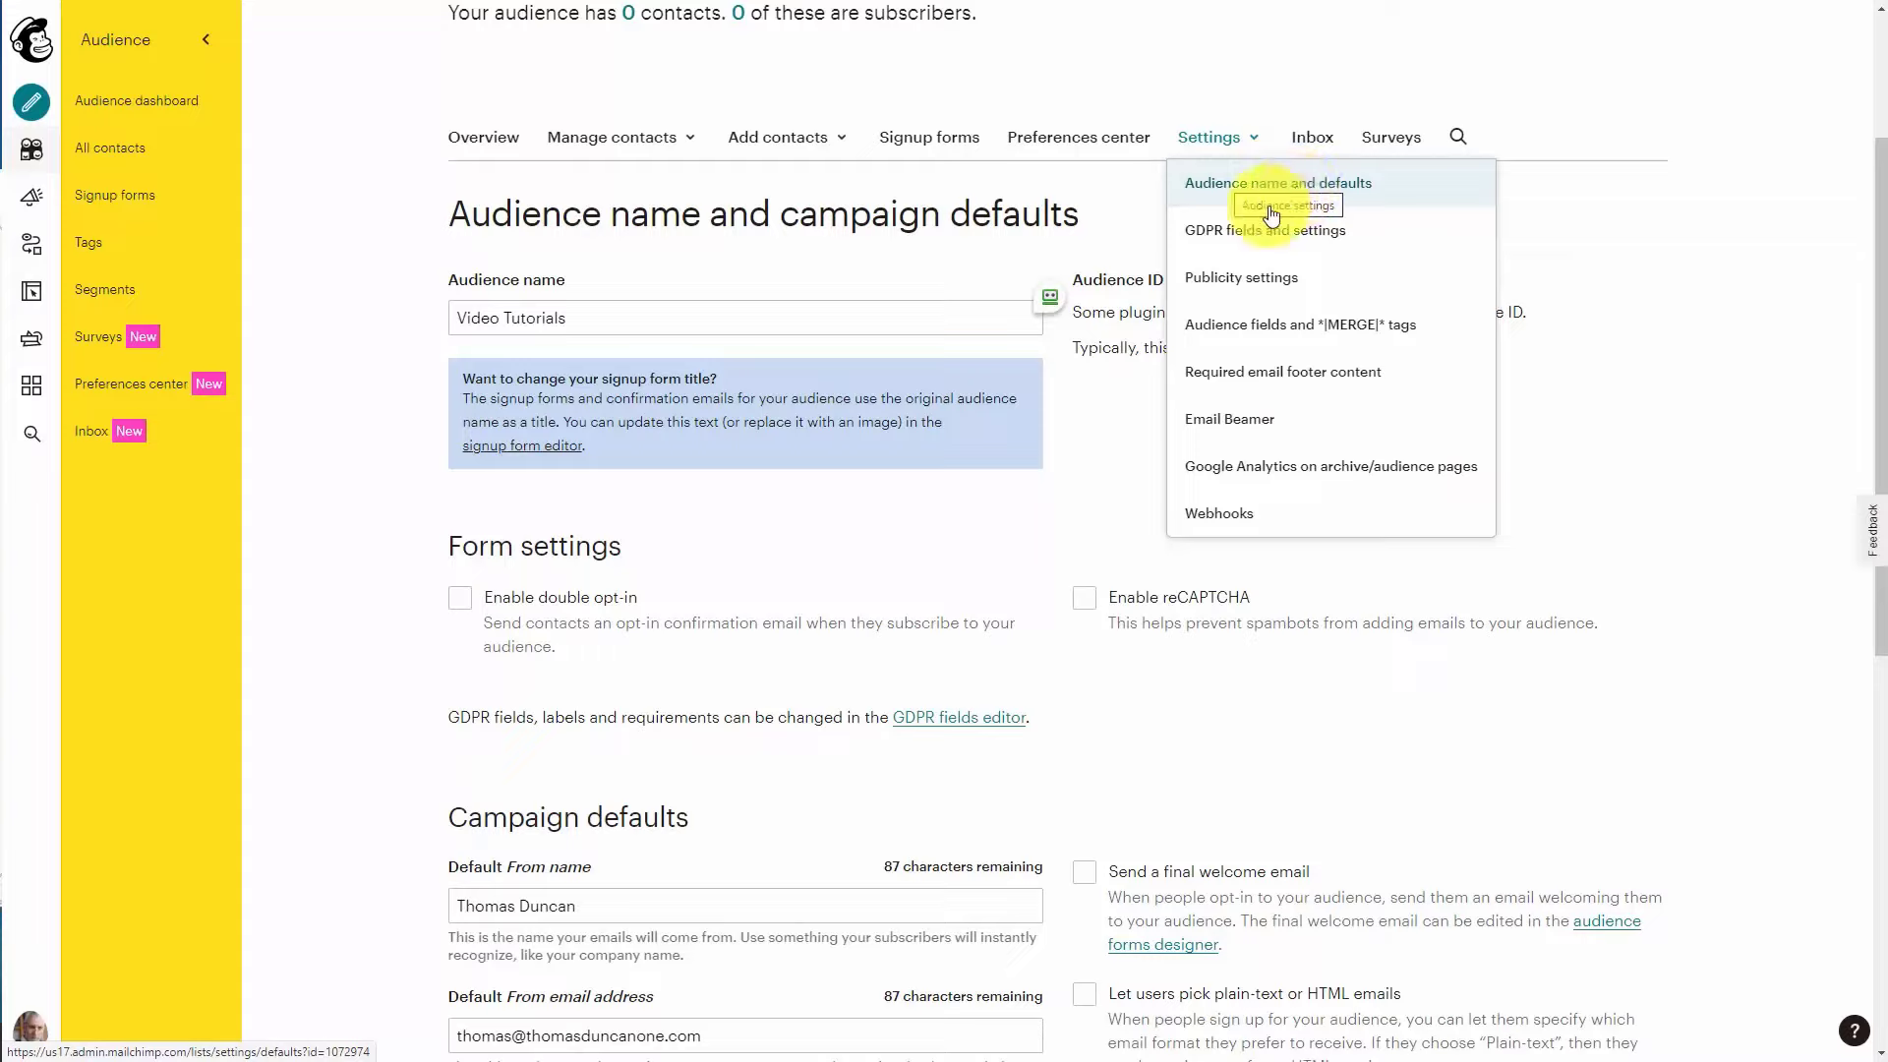
{"action": "left_click", "coordinate": [383, 497]}
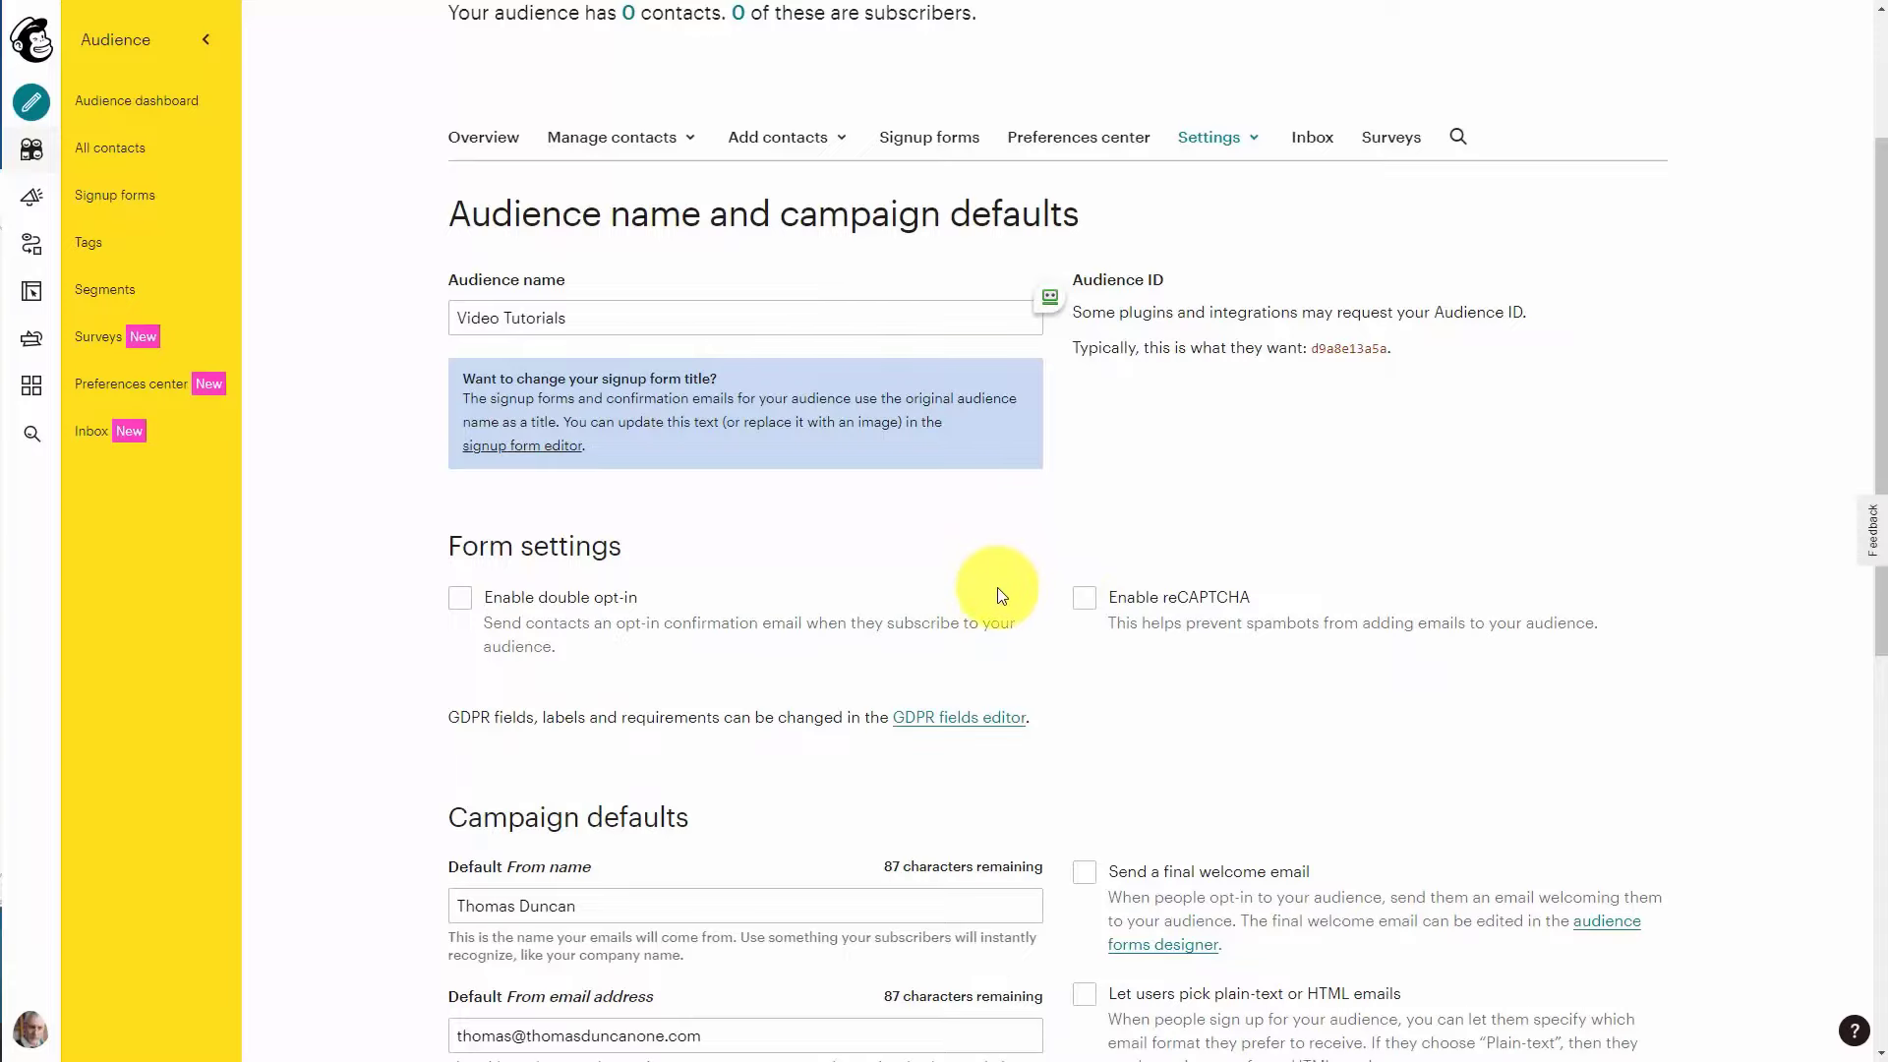
{"action": "scroll", "coordinate": [954, 629], "scroll_direction": "down", "scroll_amount": 6}
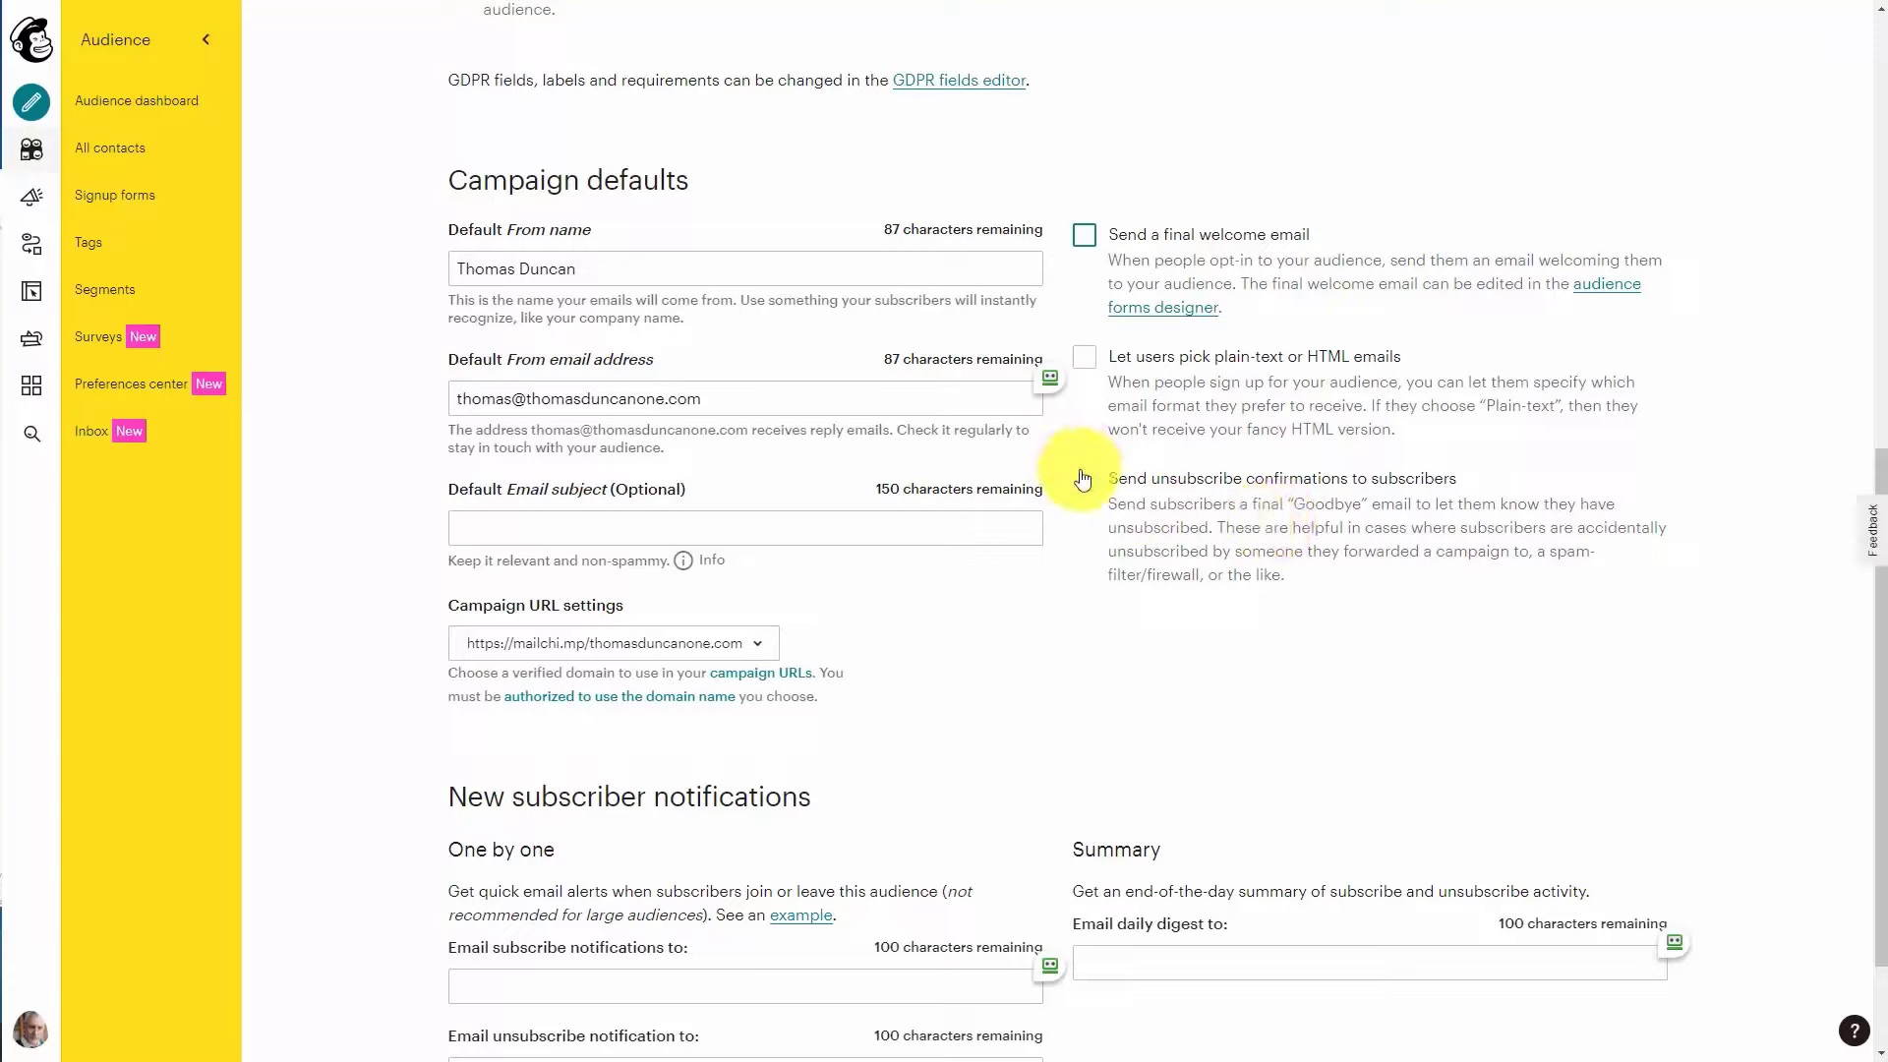
{"action": "scroll", "coordinate": [1106, 553], "scroll_direction": "down", "scroll_amount": 2}
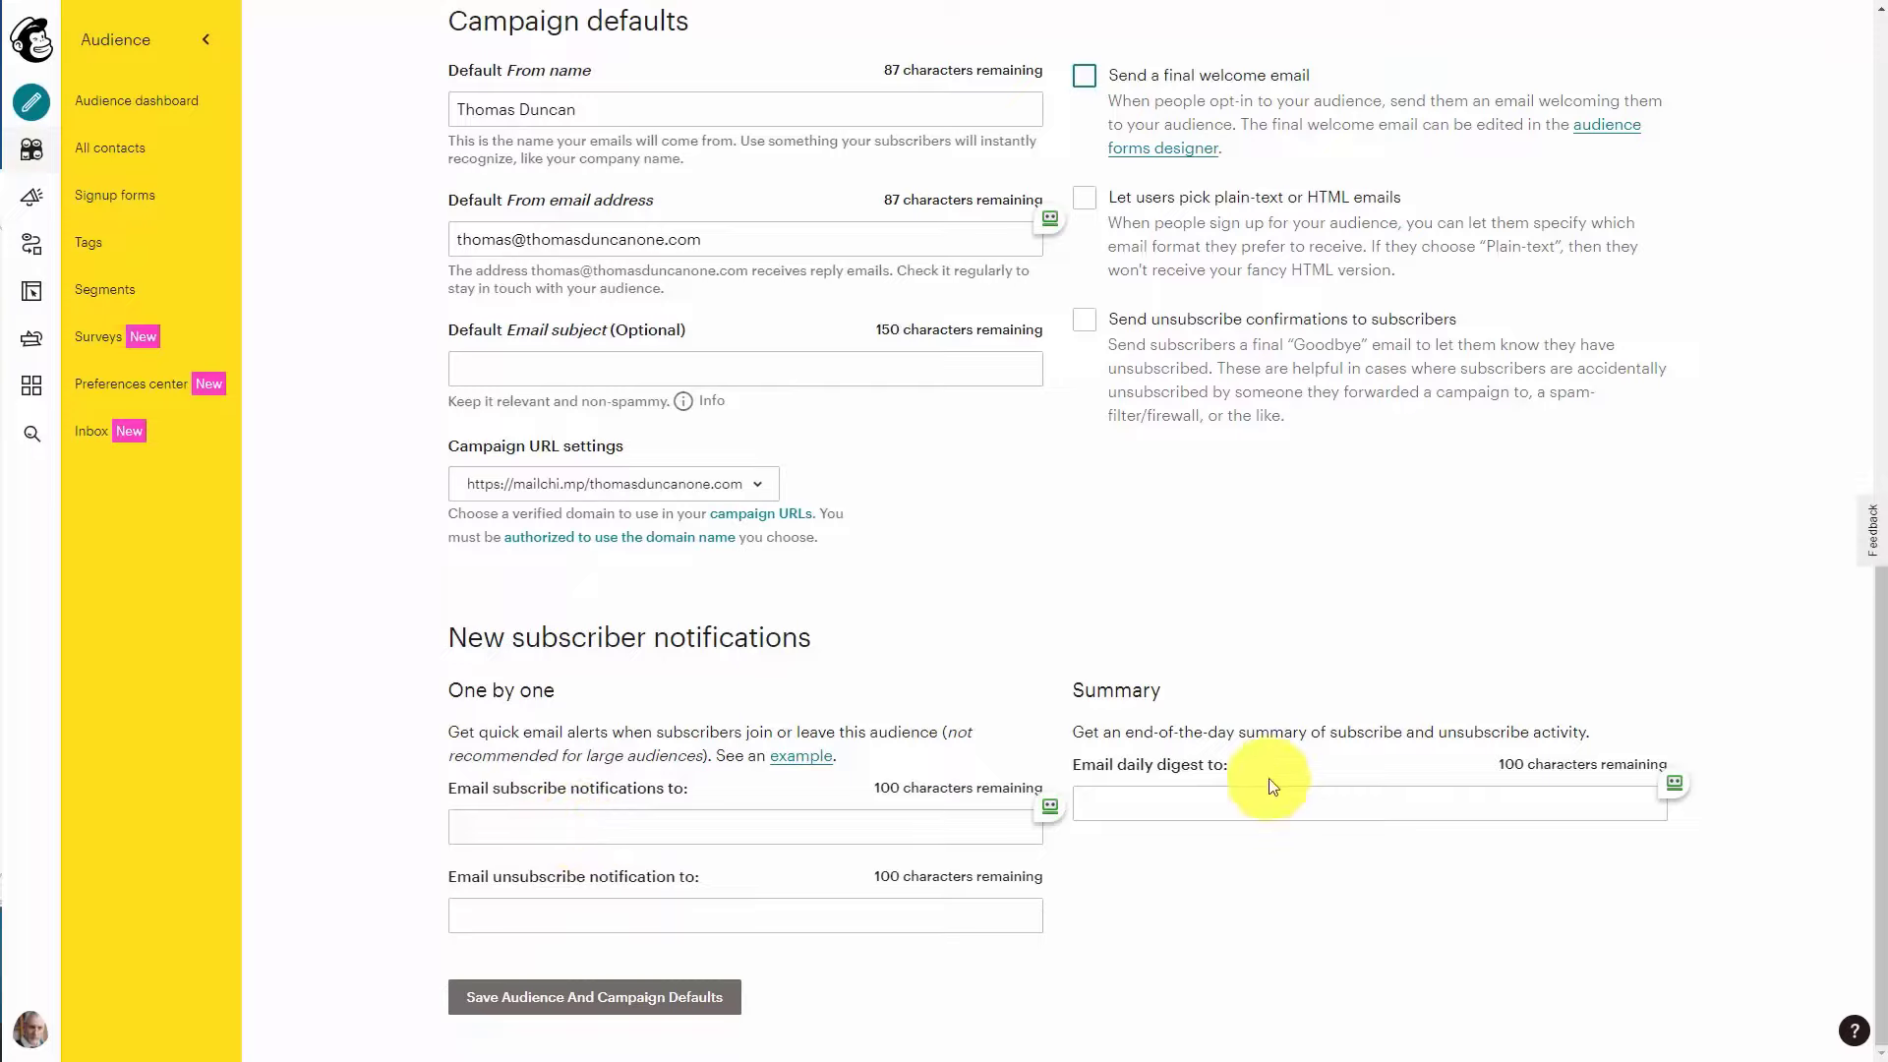
Save the audience and campaign defaults, then choose GDPR fields and settings from Settings
{"action": "left_click", "coordinate": [627, 1003]}
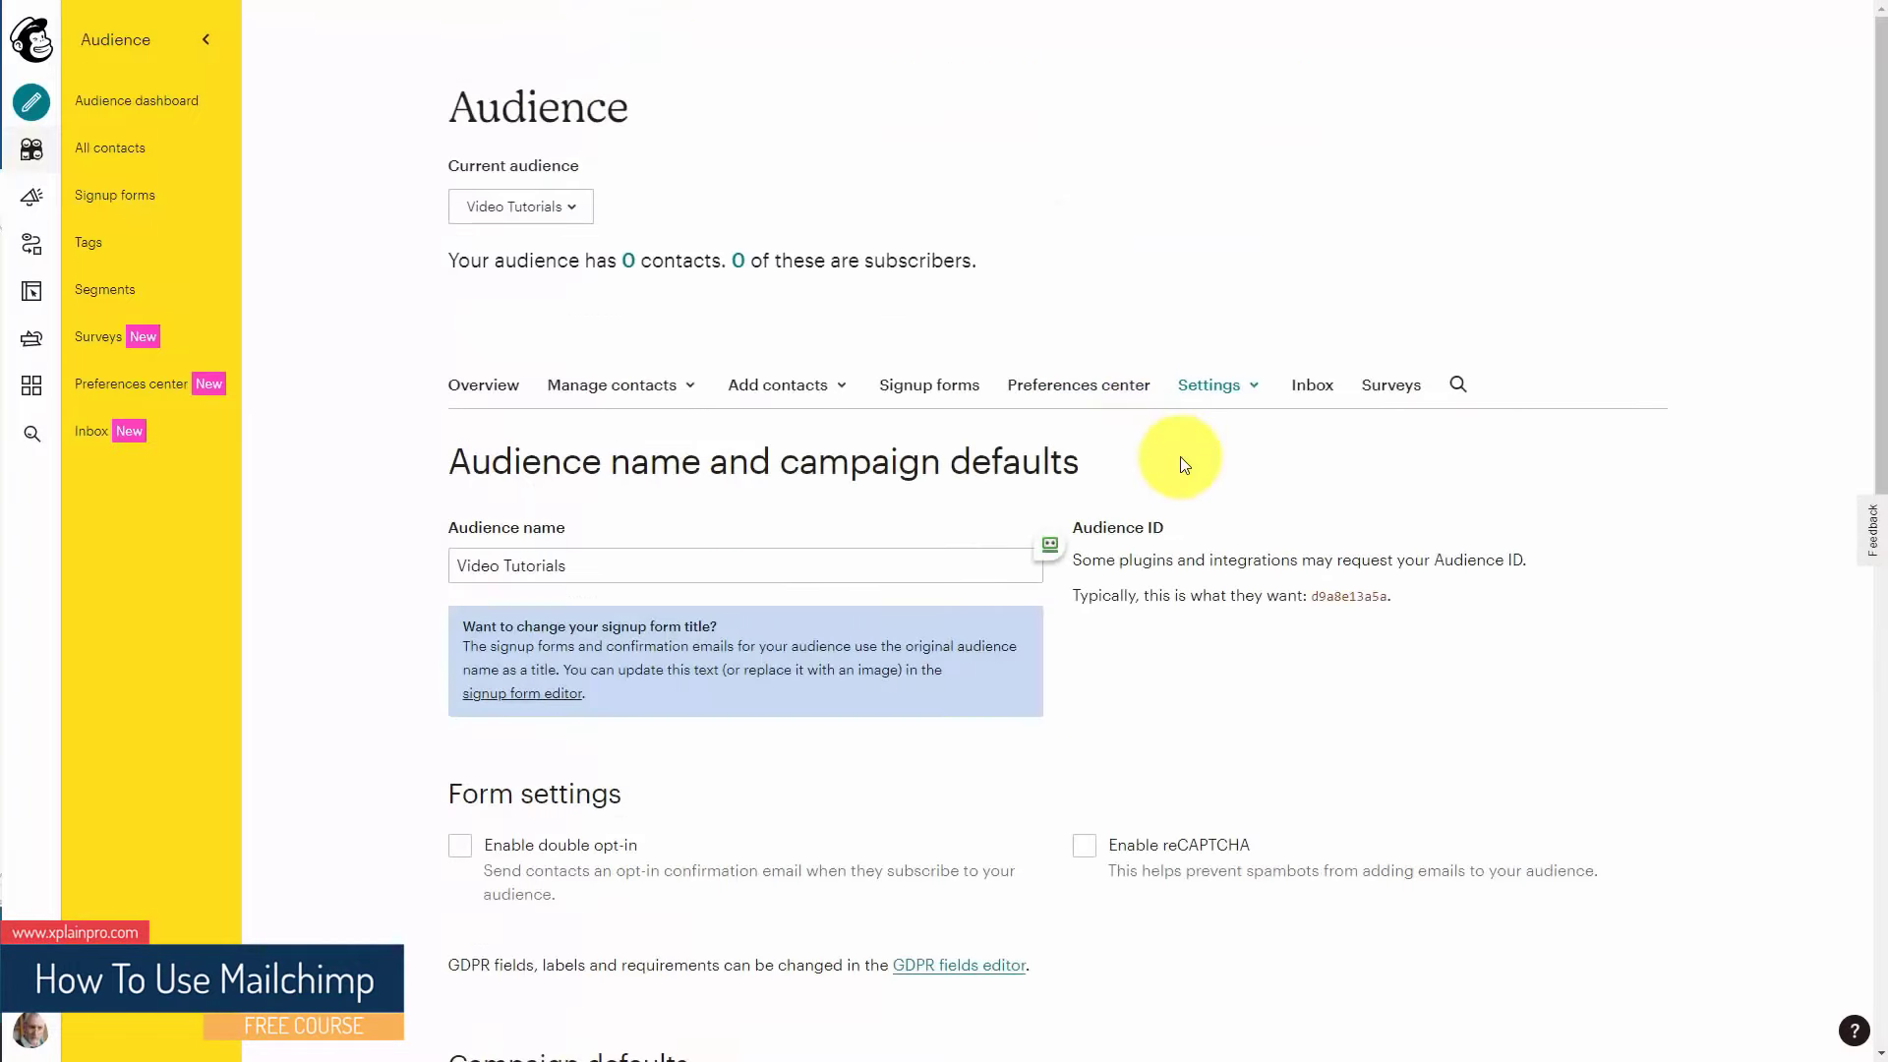
{"action": "left_click", "coordinate": [1256, 387]}
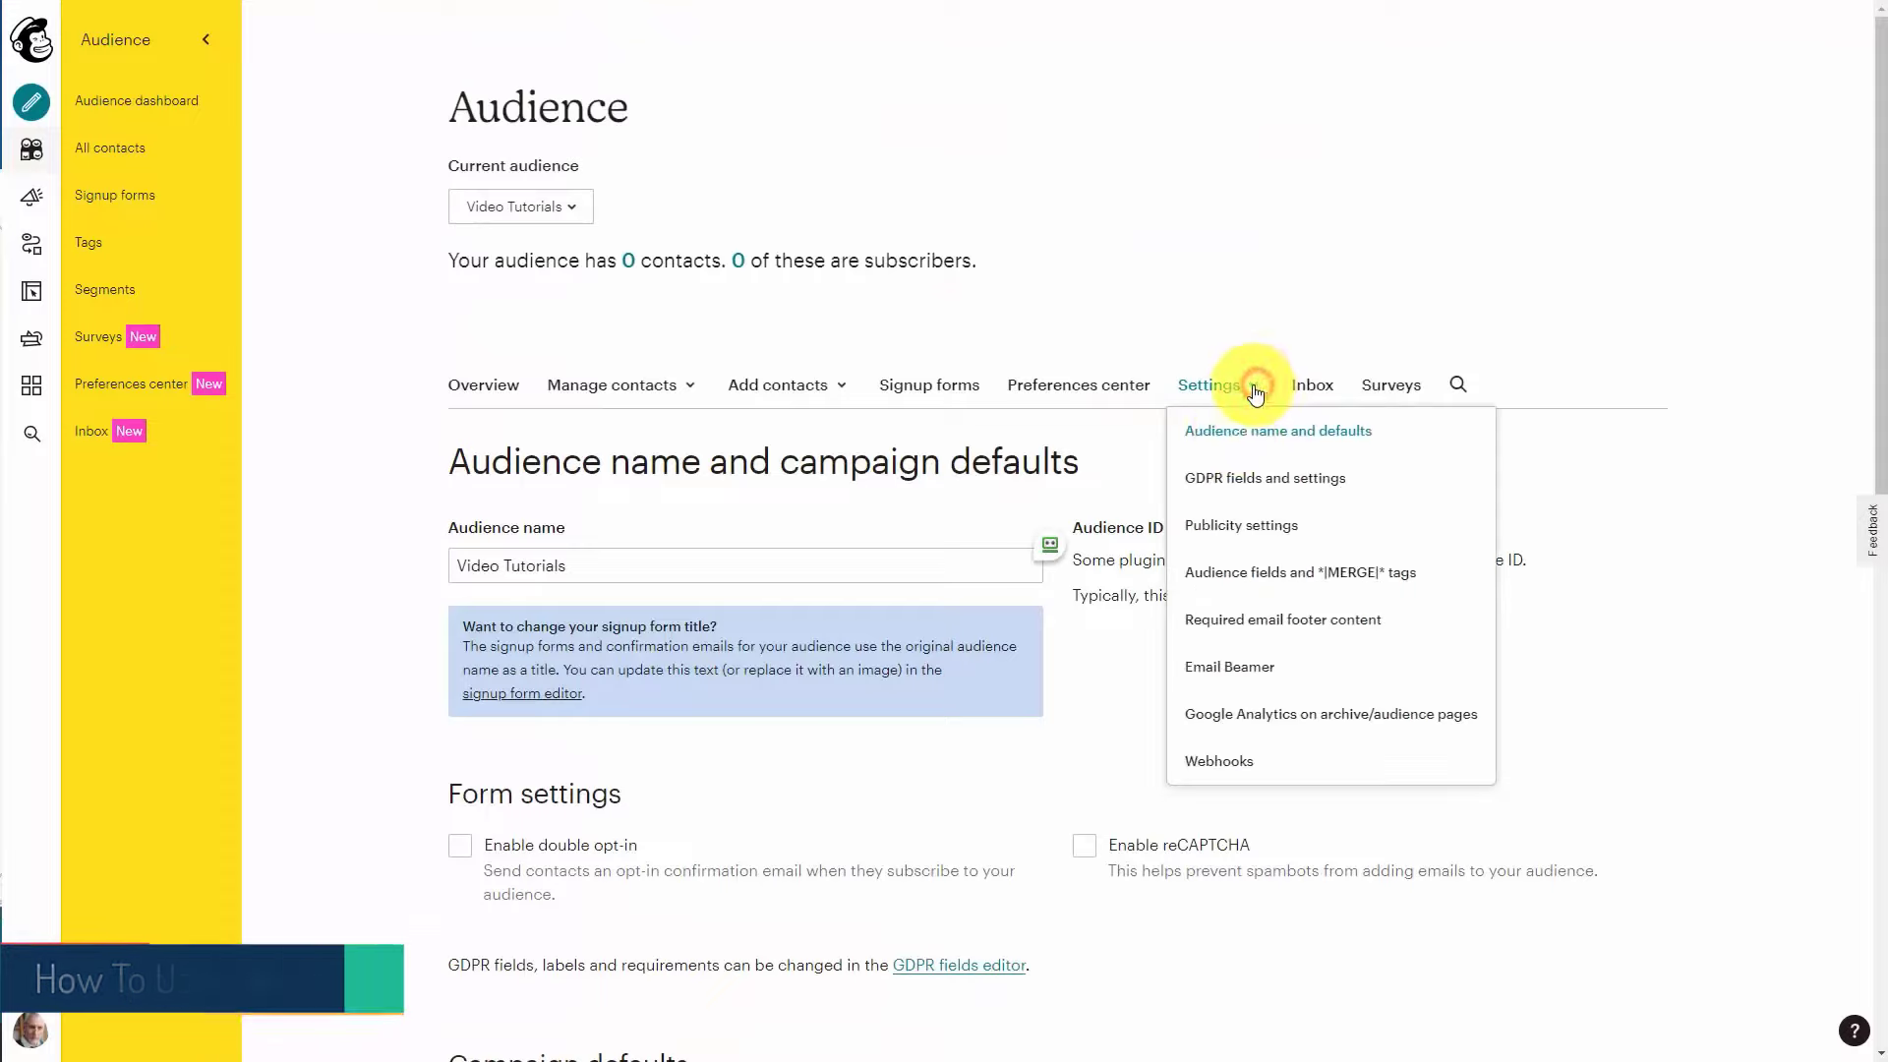
{"action": "left_click", "coordinate": [1226, 481]}
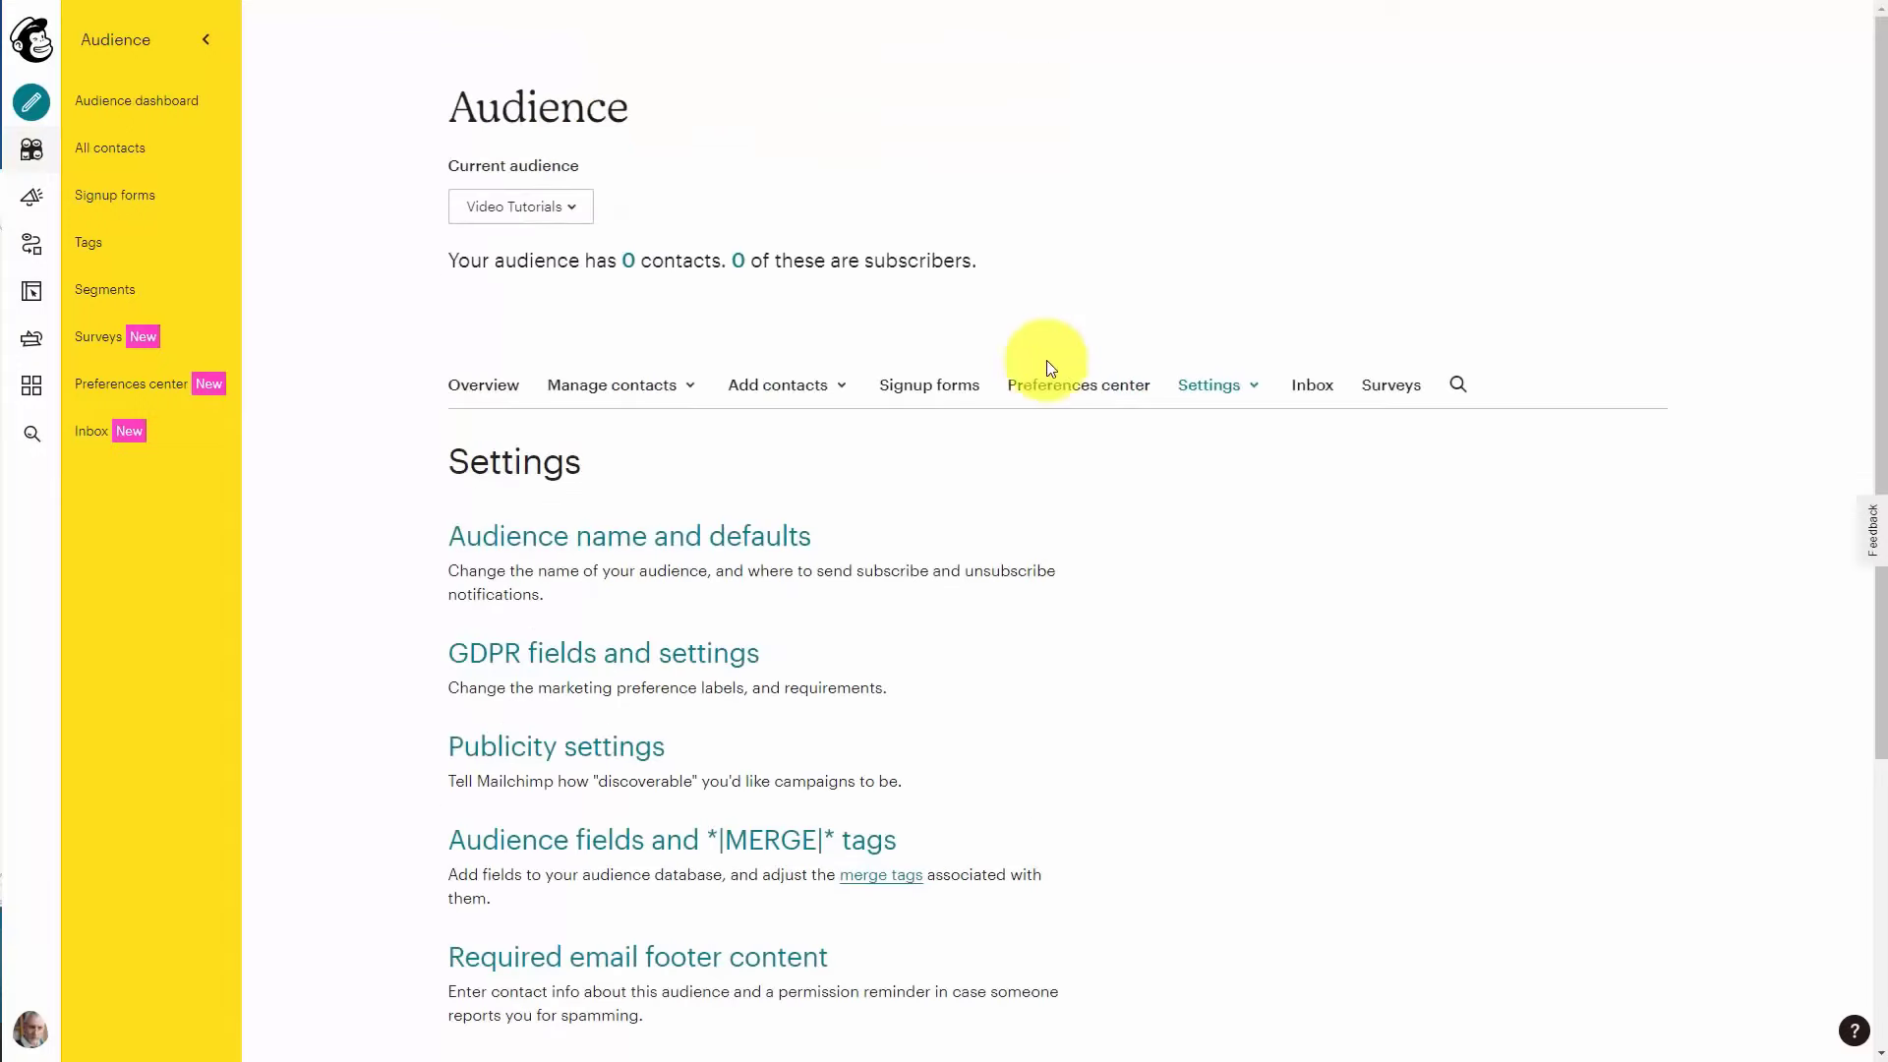
Save the Publicity settings with Activate the Archive Bar left checked
{"action": "left_click", "coordinate": [1245, 386]}
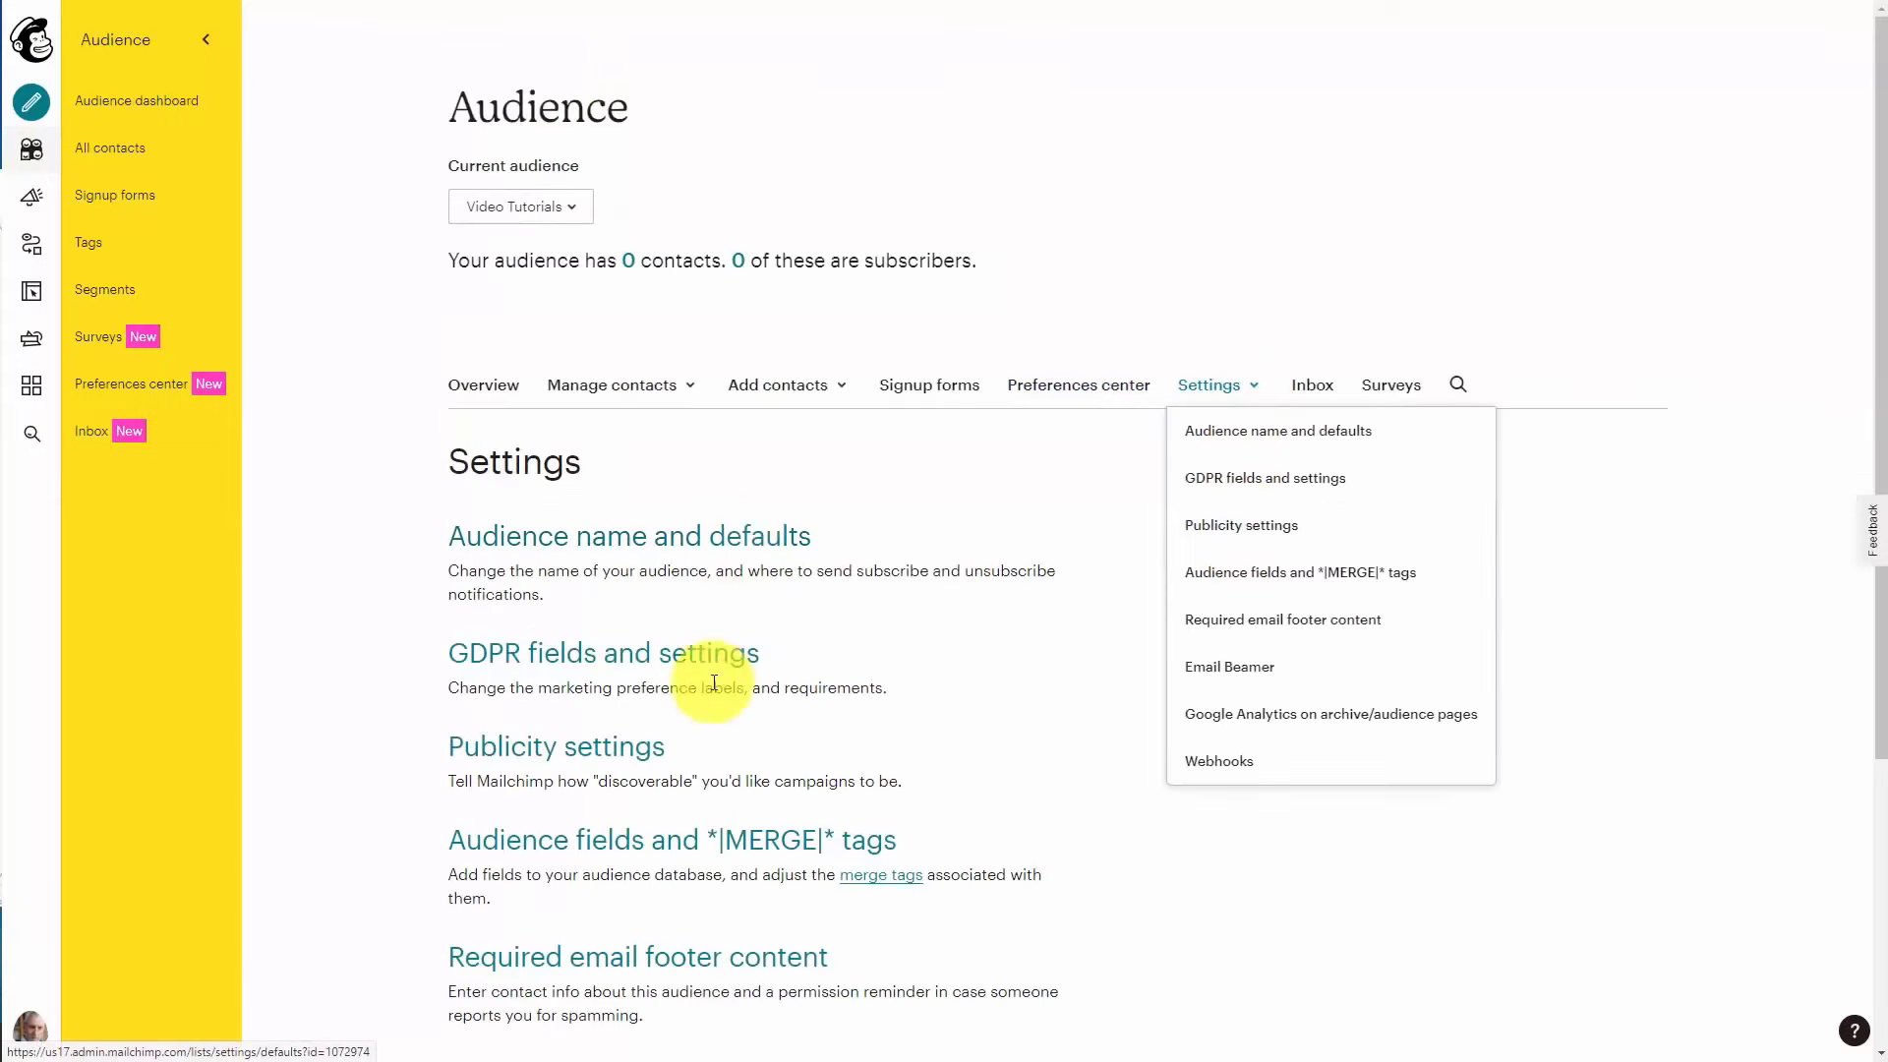
{"action": "left_click", "coordinate": [576, 756]}
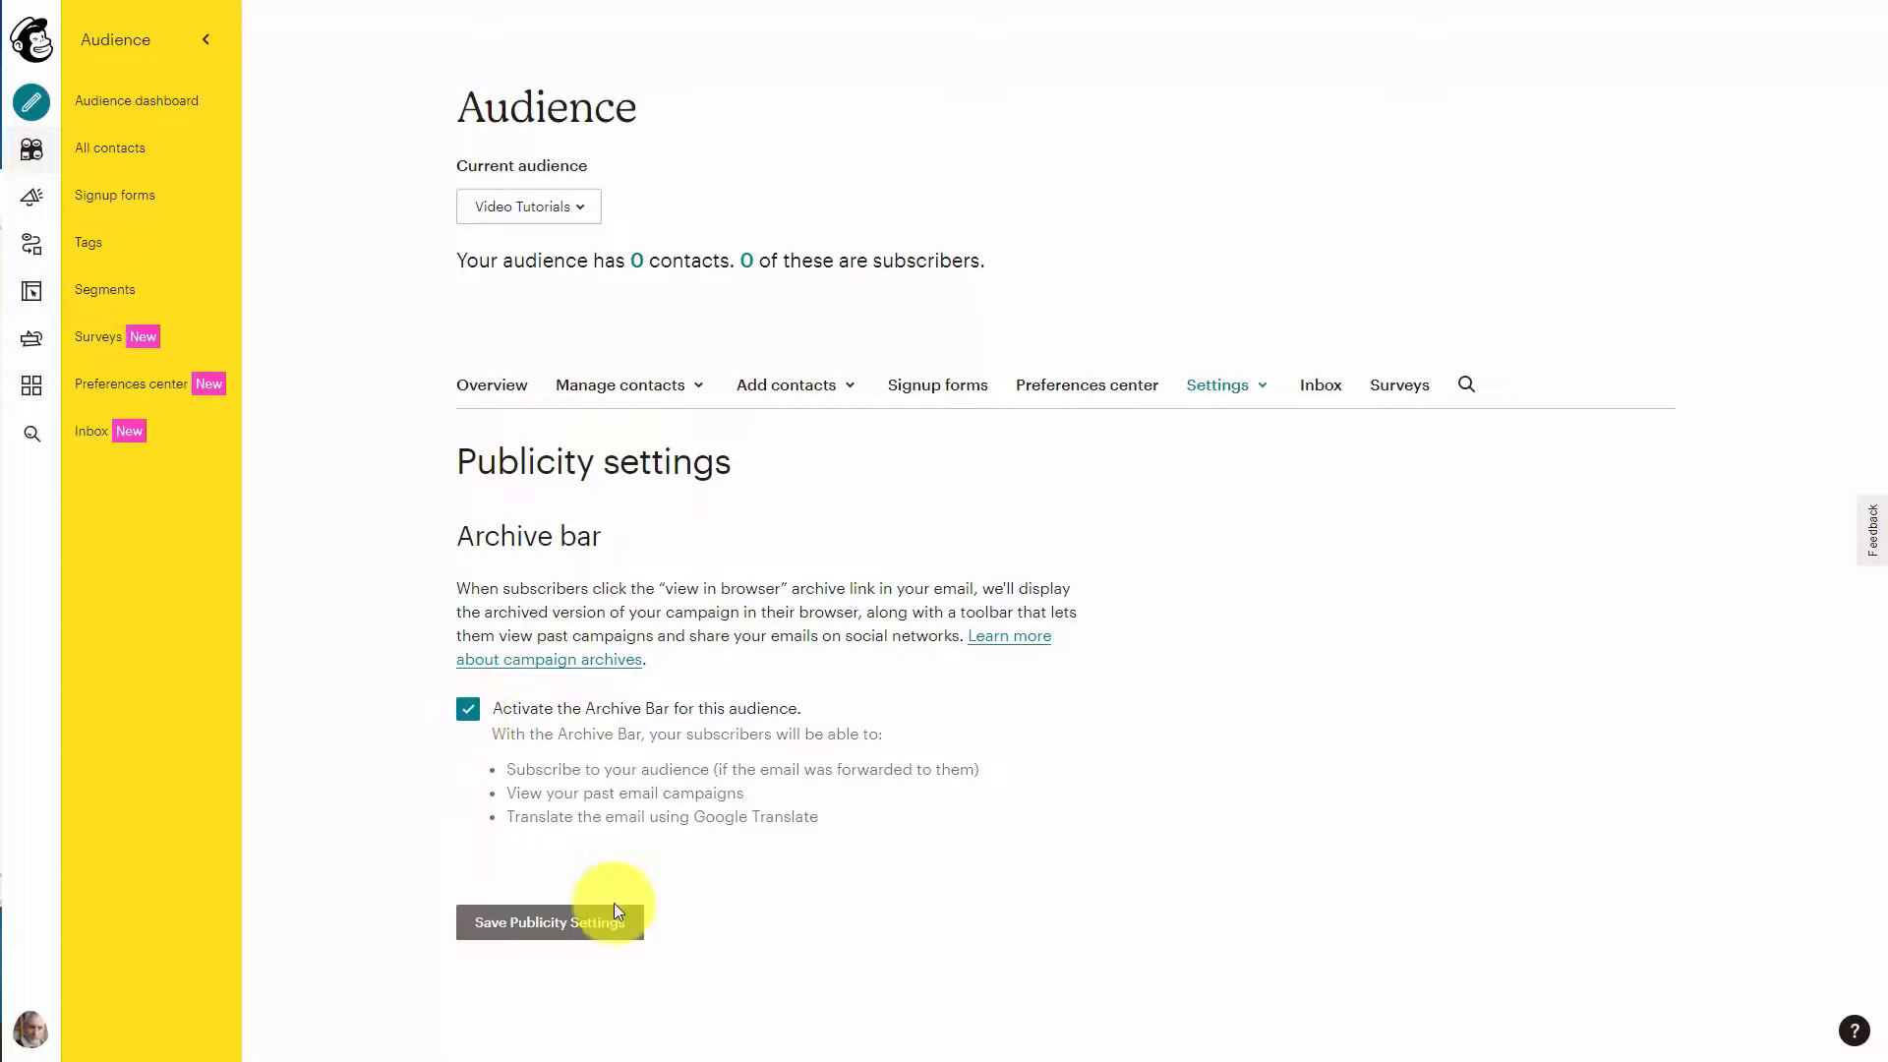
{"action": "left_click", "coordinate": [578, 930]}
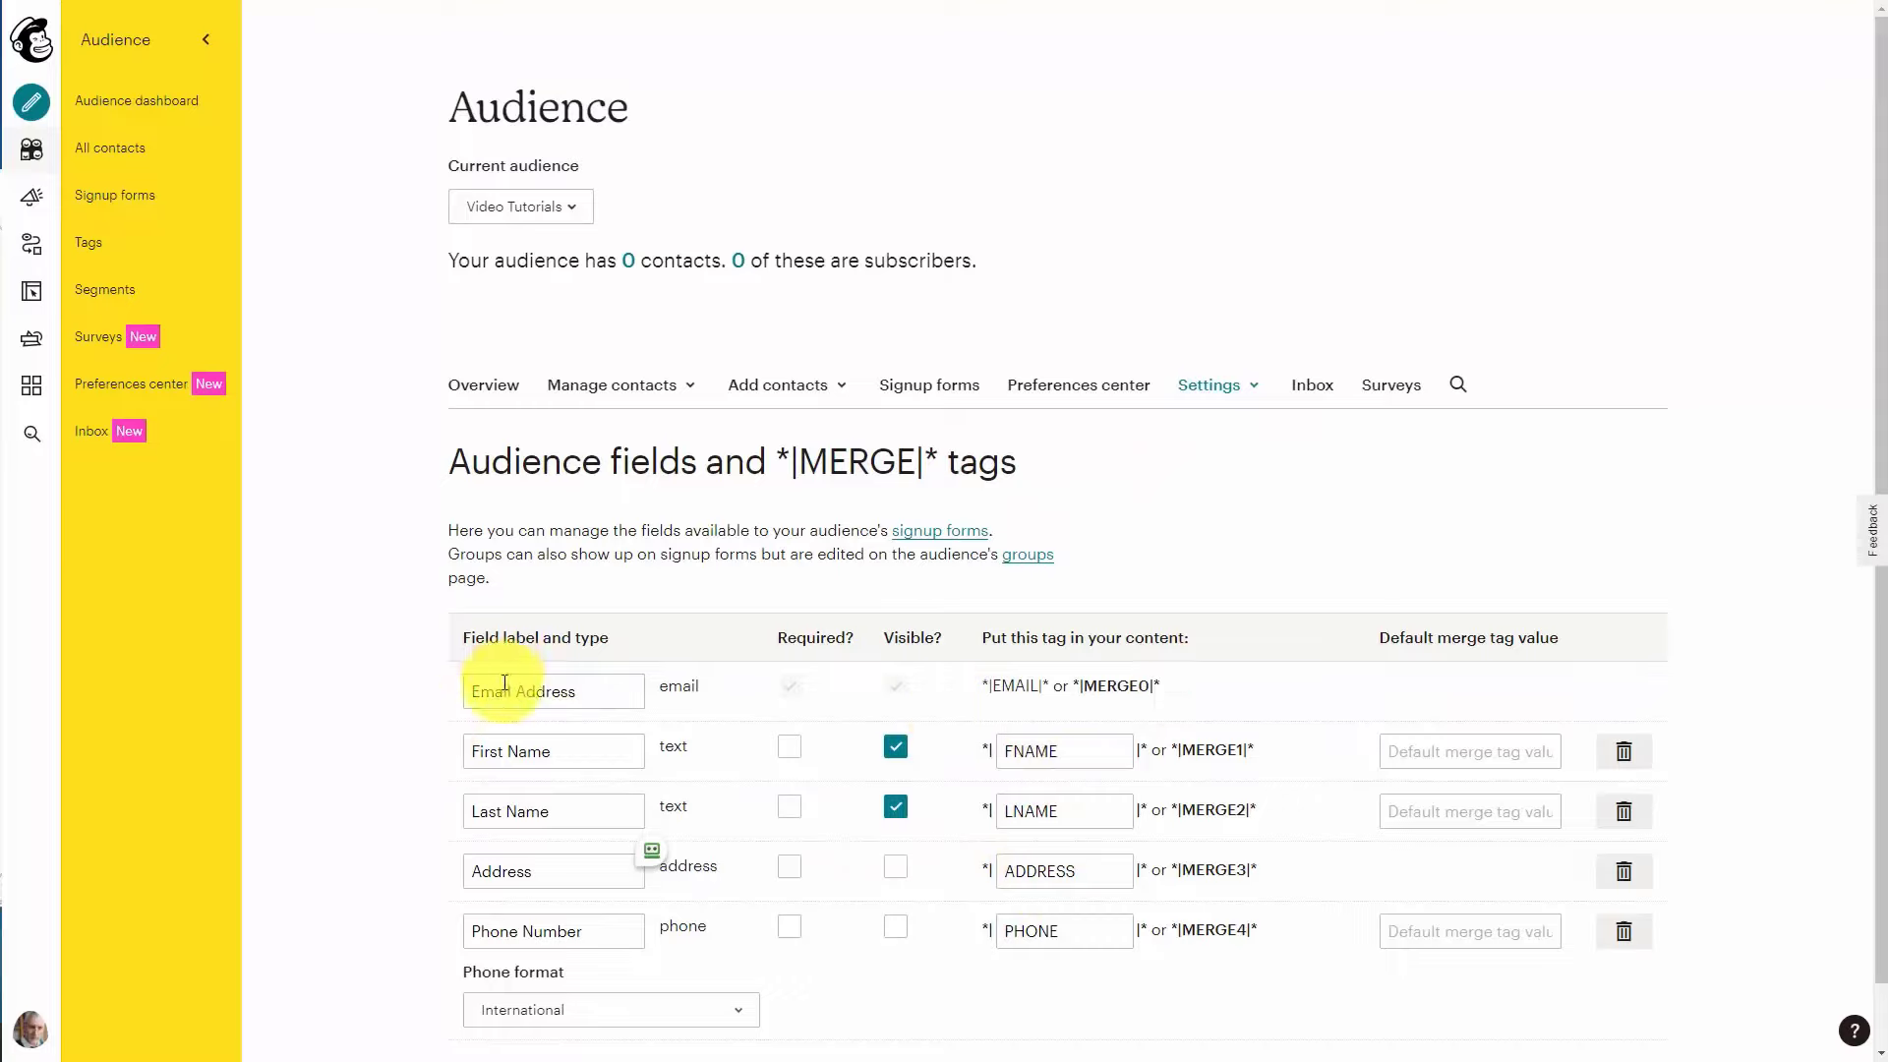
Select the Address merge field and dismiss the address autofill suggestions
{"action": "left_click", "coordinate": [651, 850]}
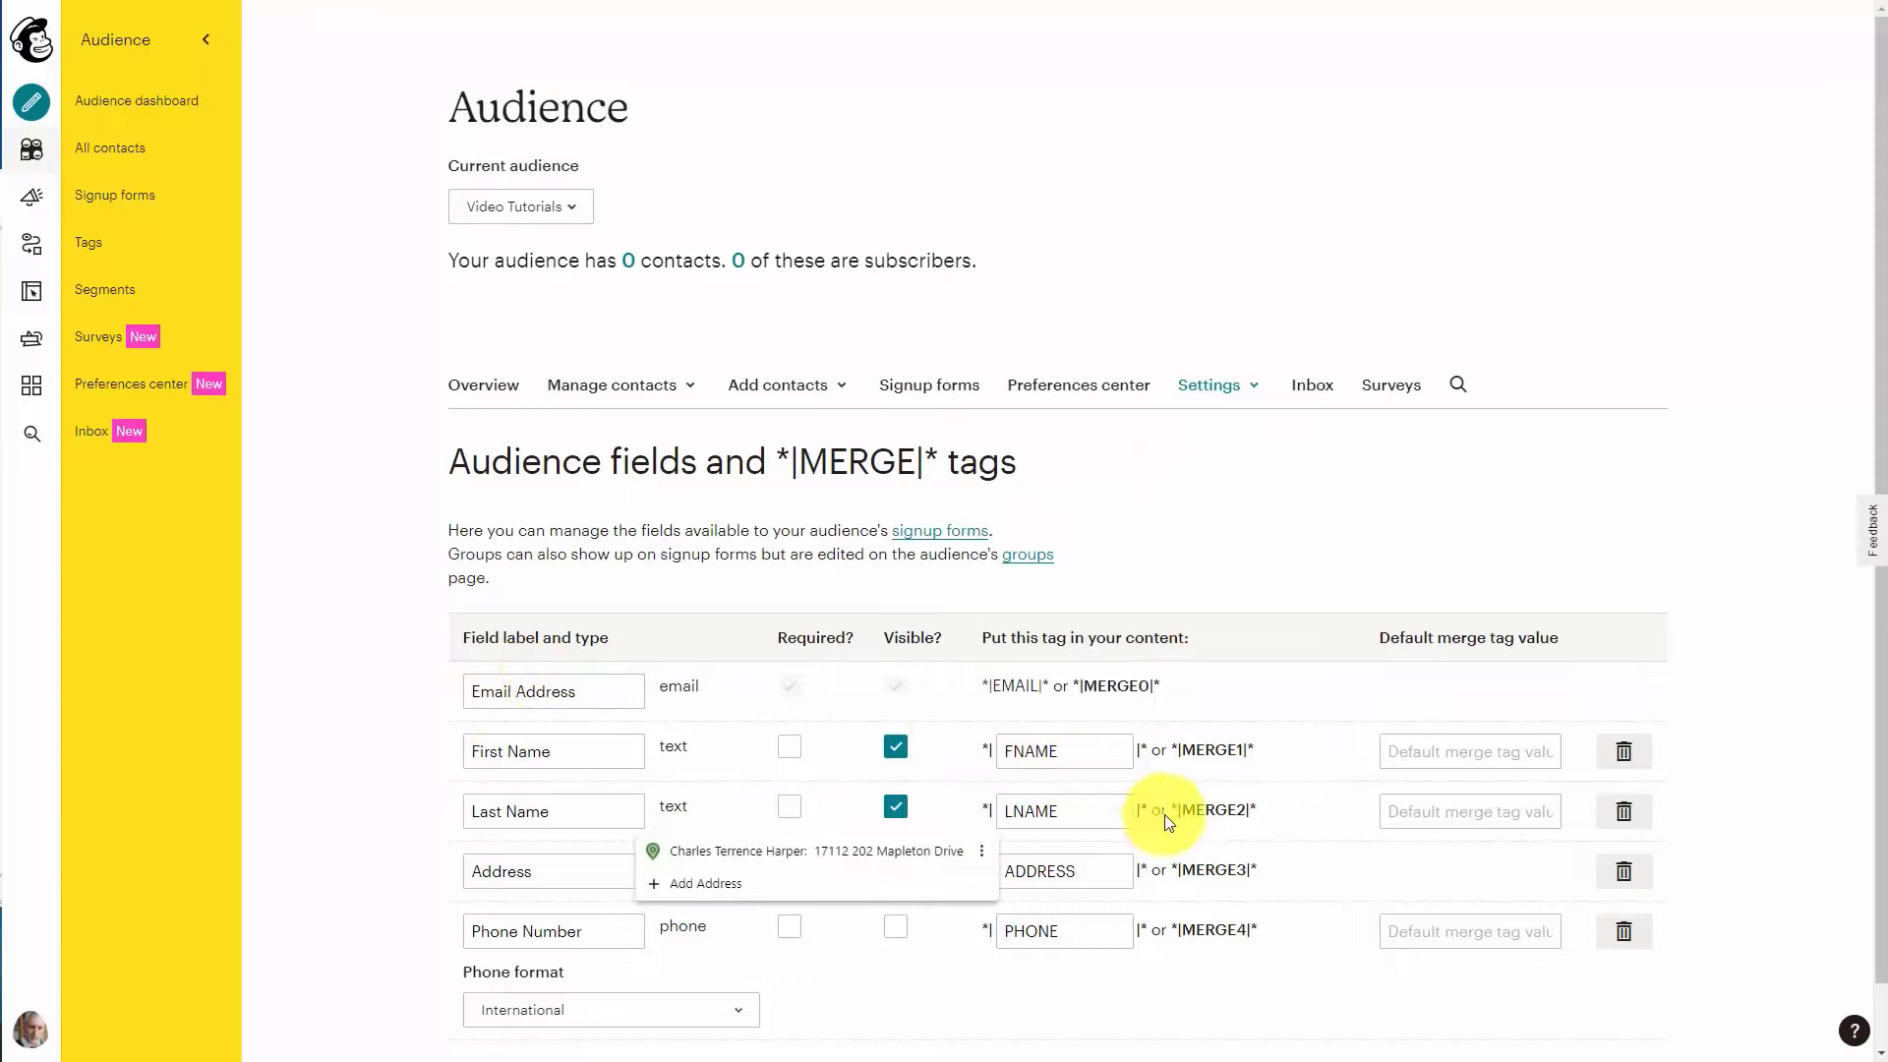
{"action": "left_click", "coordinate": [1308, 792]}
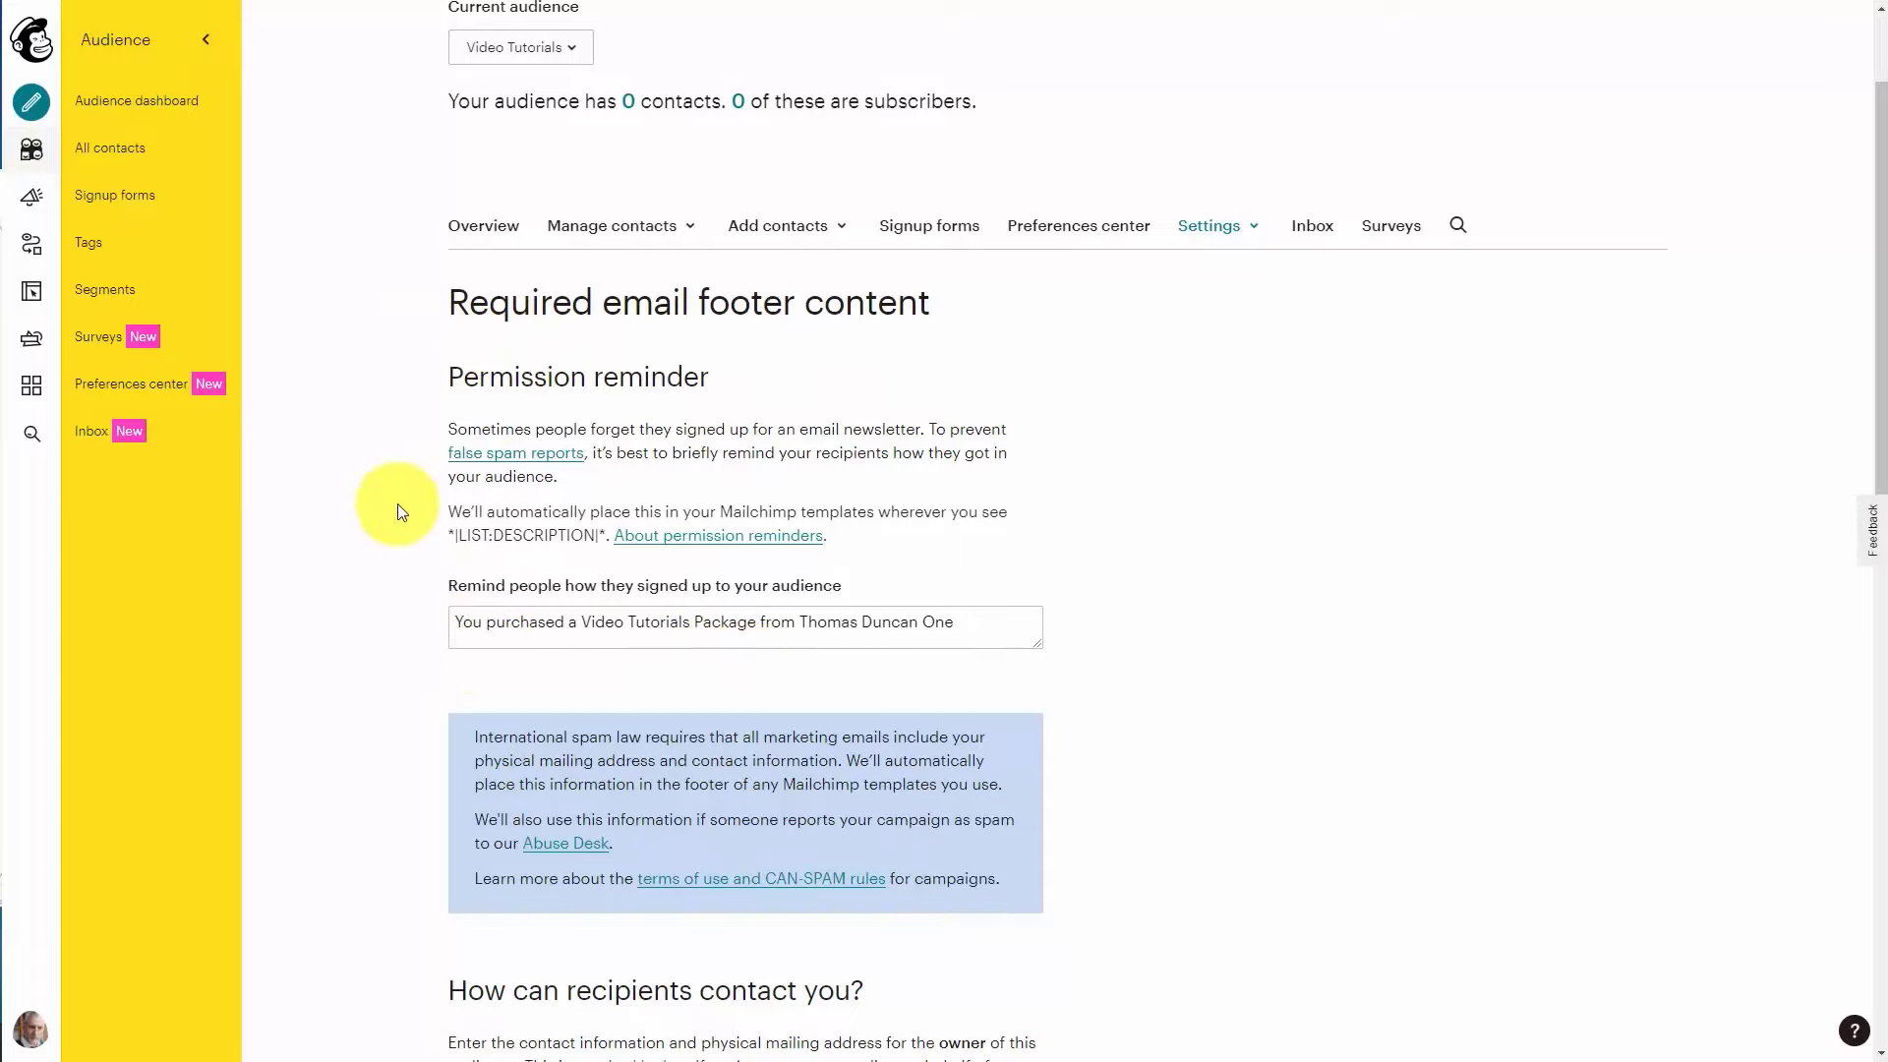
Scroll down through the required email footer content page
{"action": "scroll", "coordinate": [409, 511], "scroll_direction": "down", "scroll_amount": 10}
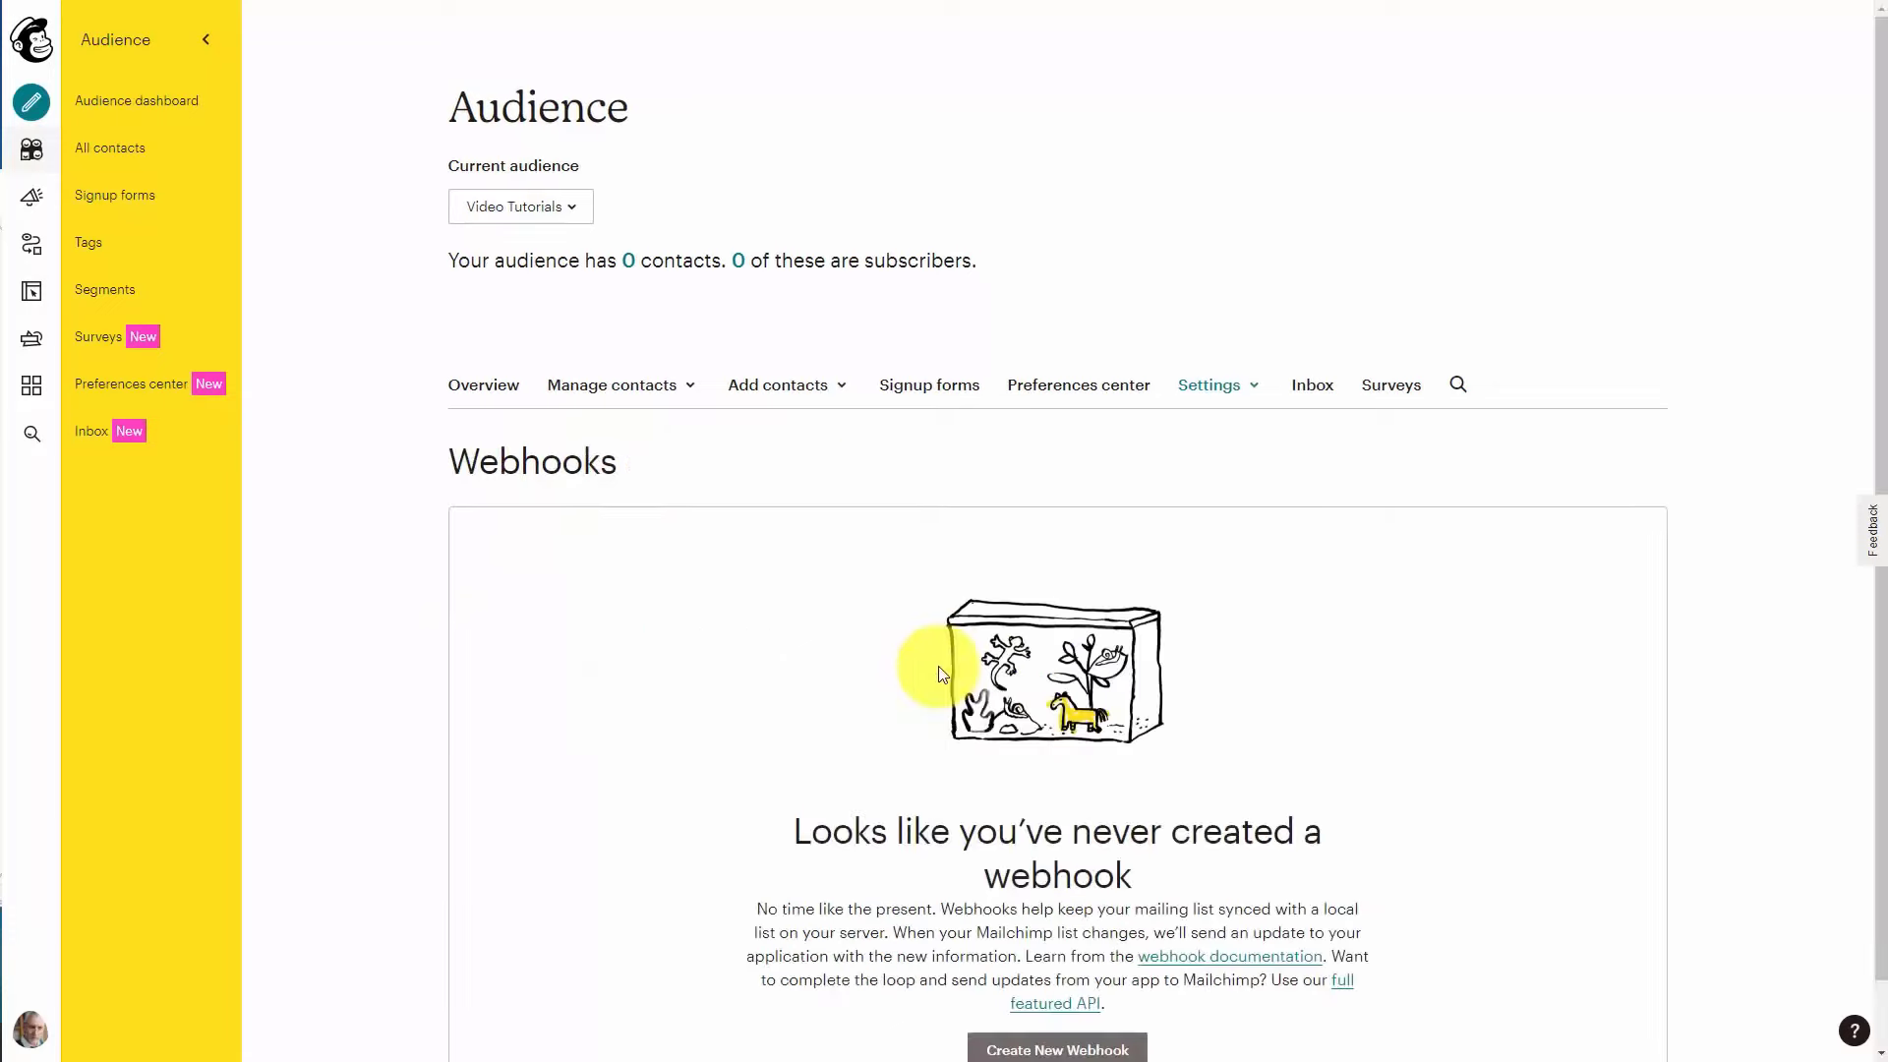
{"action": "scroll", "coordinate": [635, 618], "scroll_direction": "down", "scroll_amount": 1}
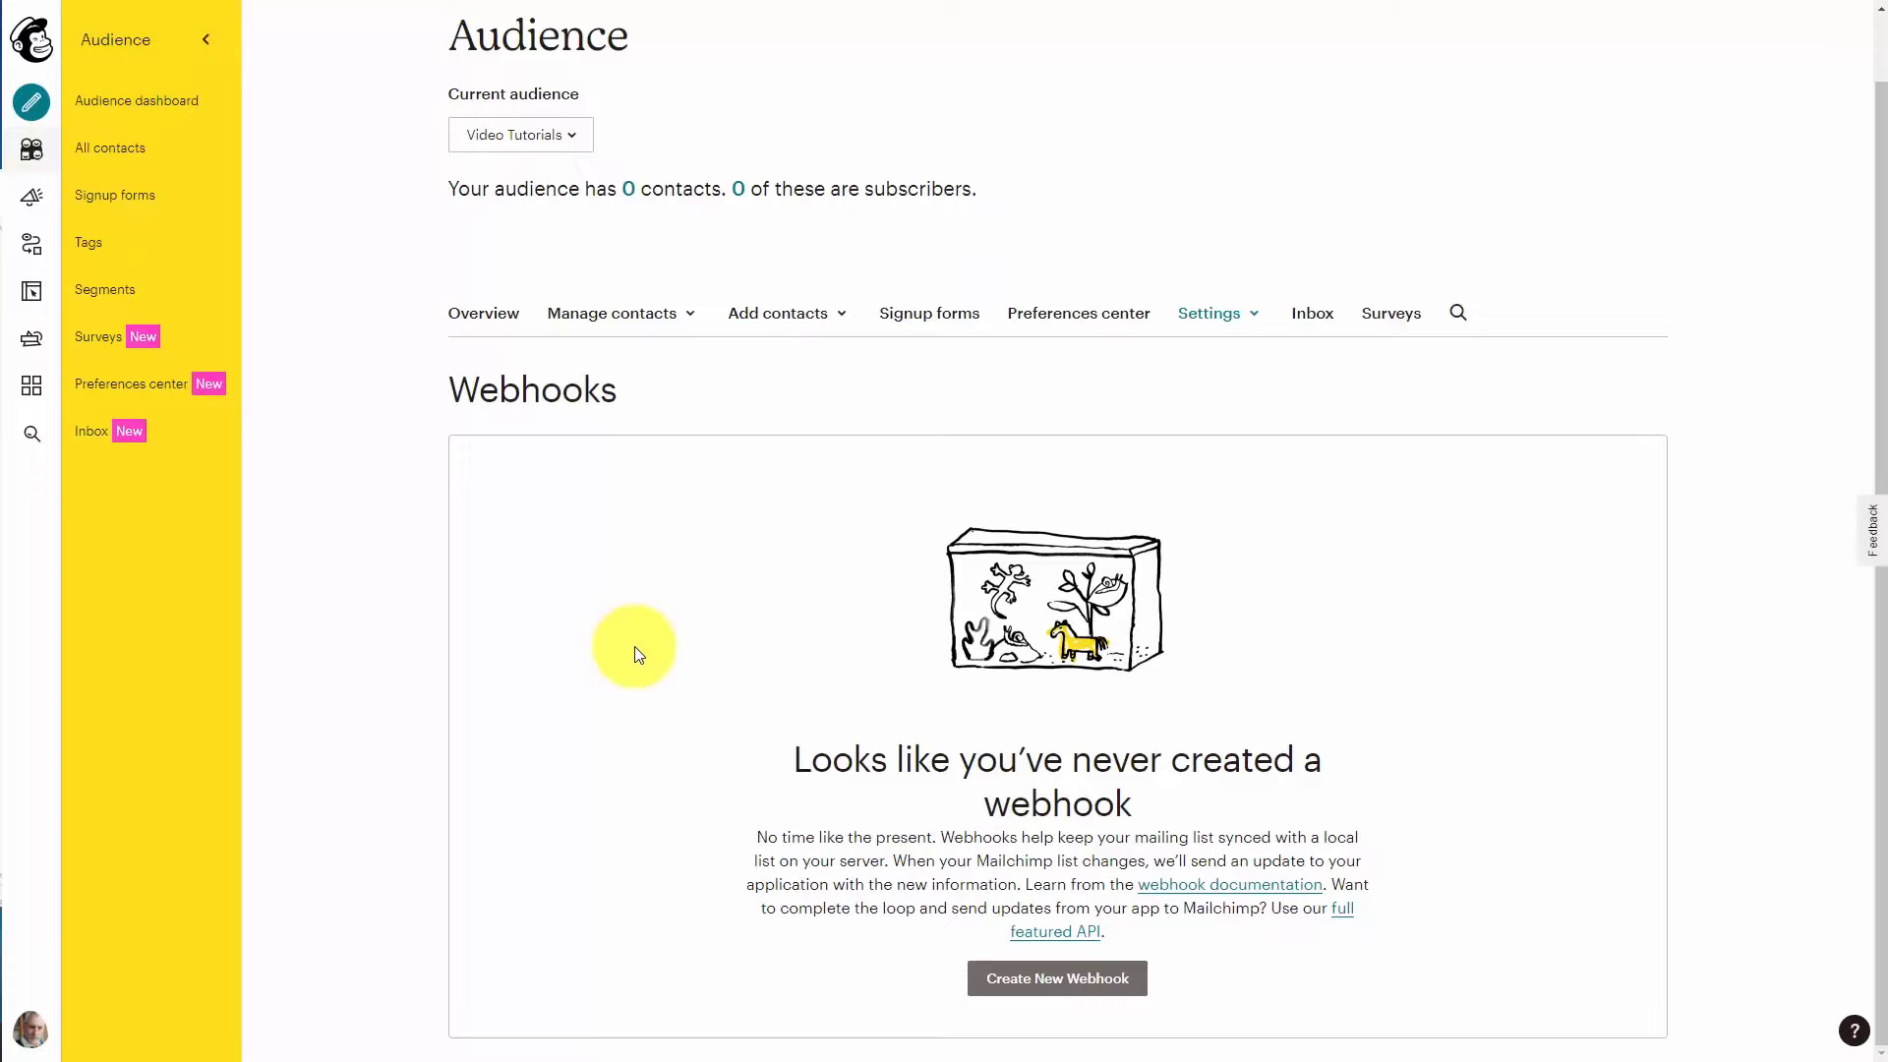
{"action": "scroll", "coordinate": [344, 511], "scroll_direction": "up", "scroll_amount": 1}
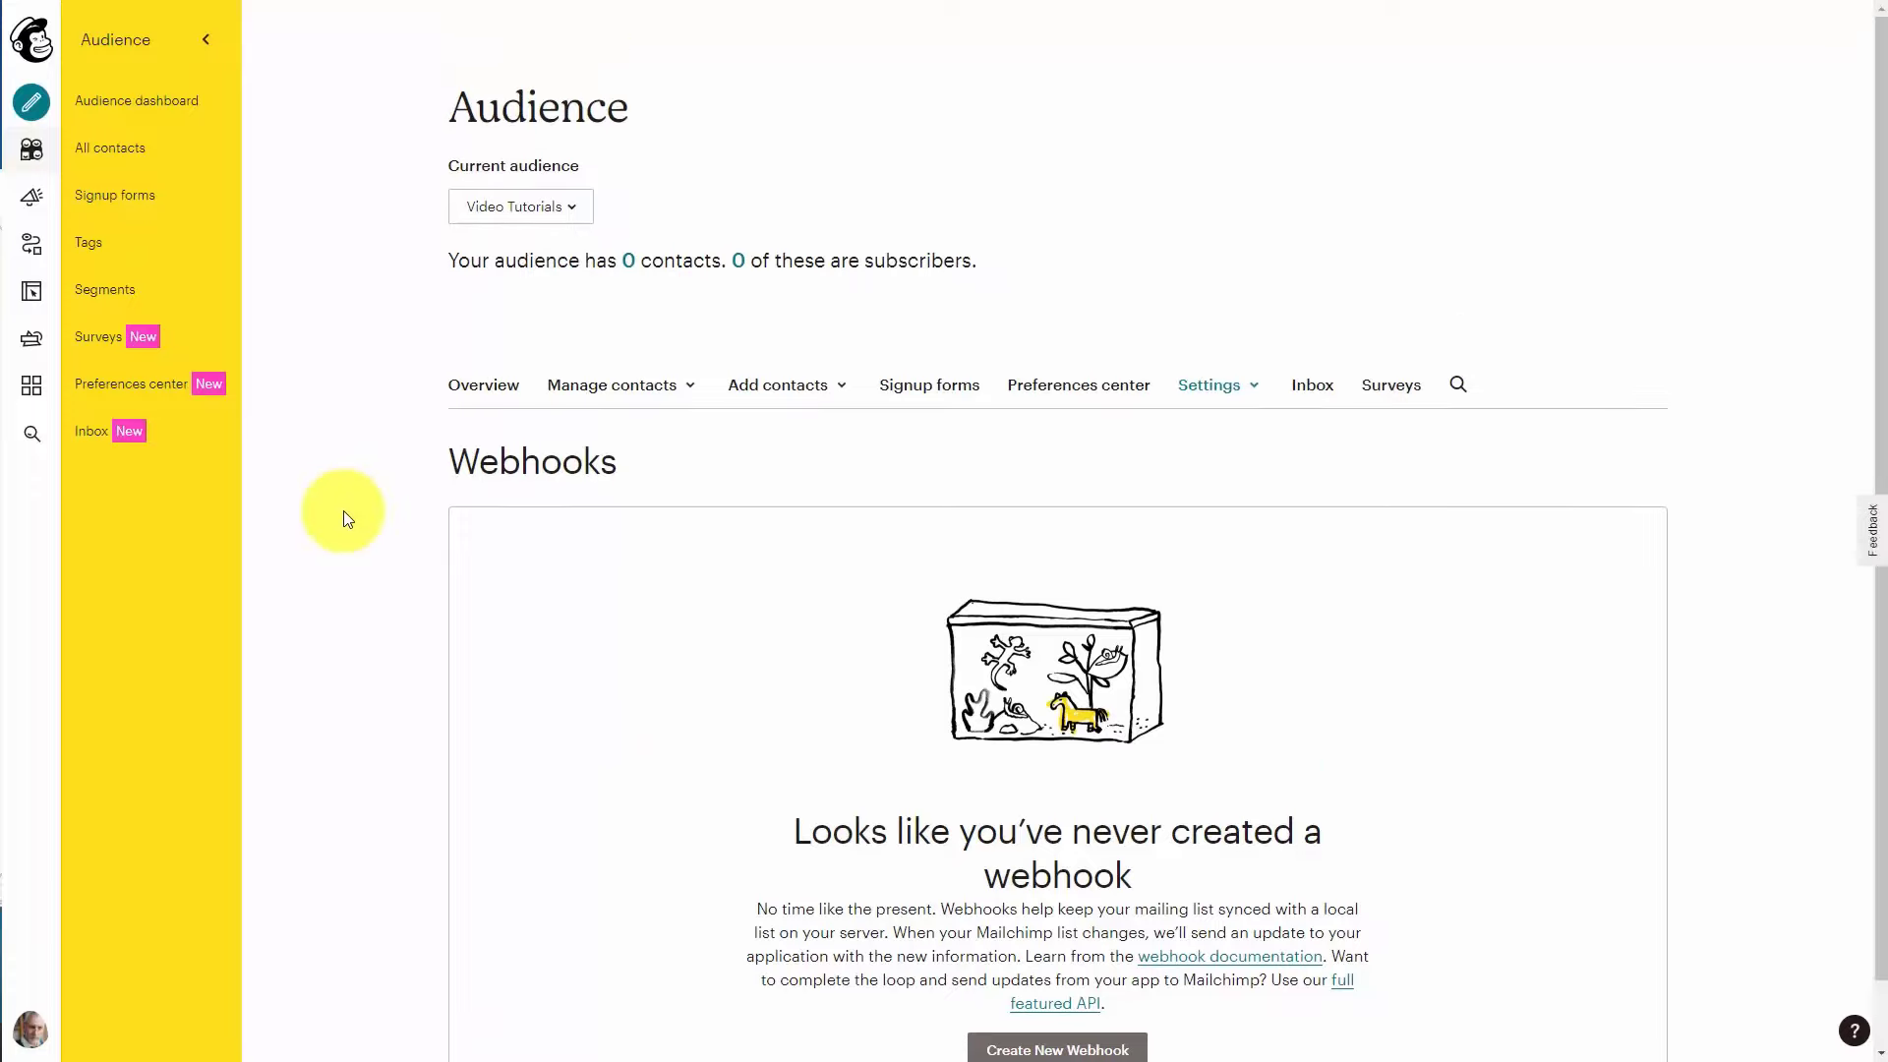